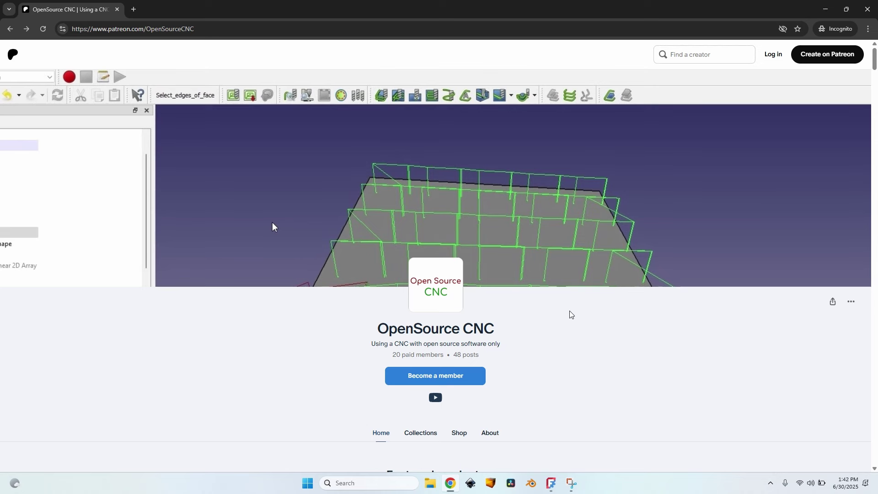
Browse the creator's FreeCAD Macros collection on Patreon and the products in the shop
left_click(421, 433)
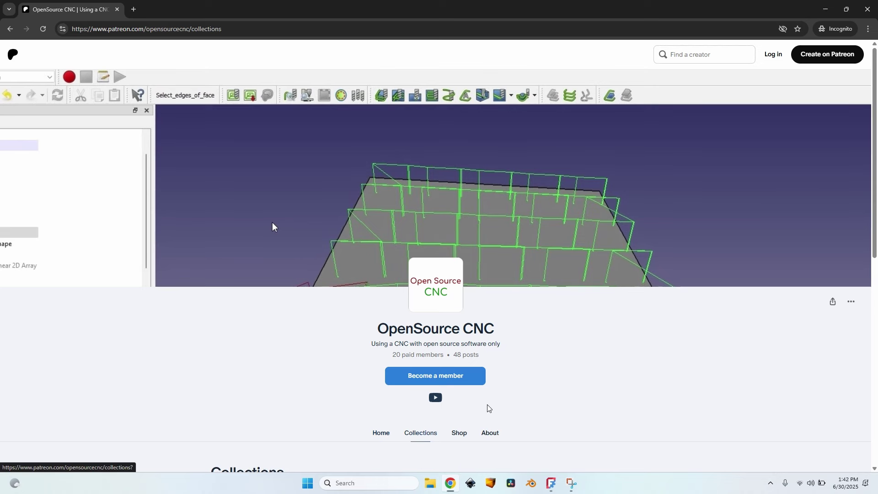
scroll(488, 408, "down", 9)
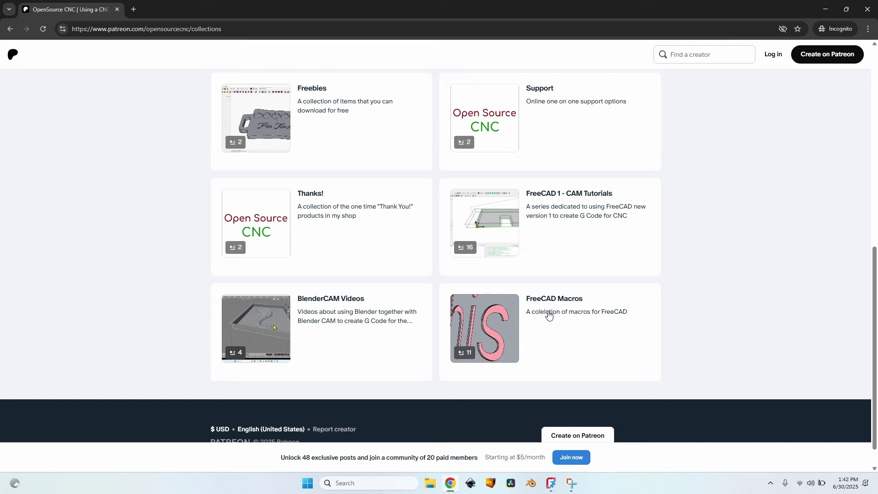
left_click(549, 315)
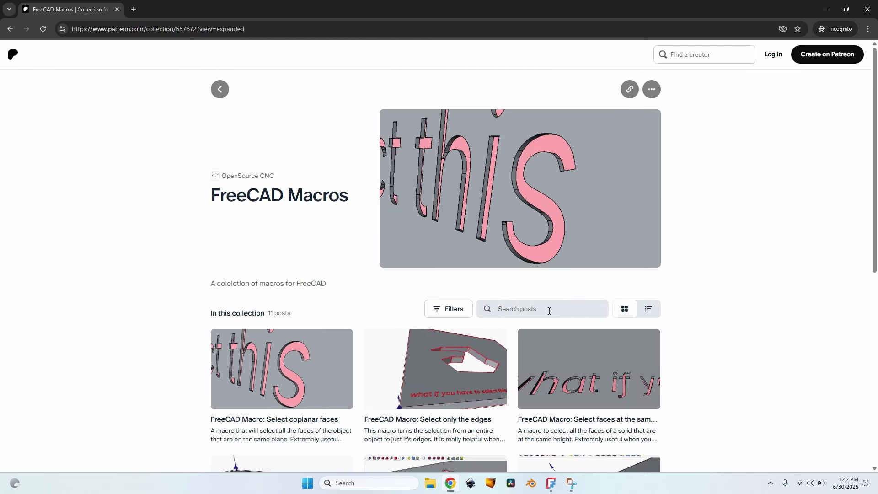
scroll(549, 311, "down", 2)
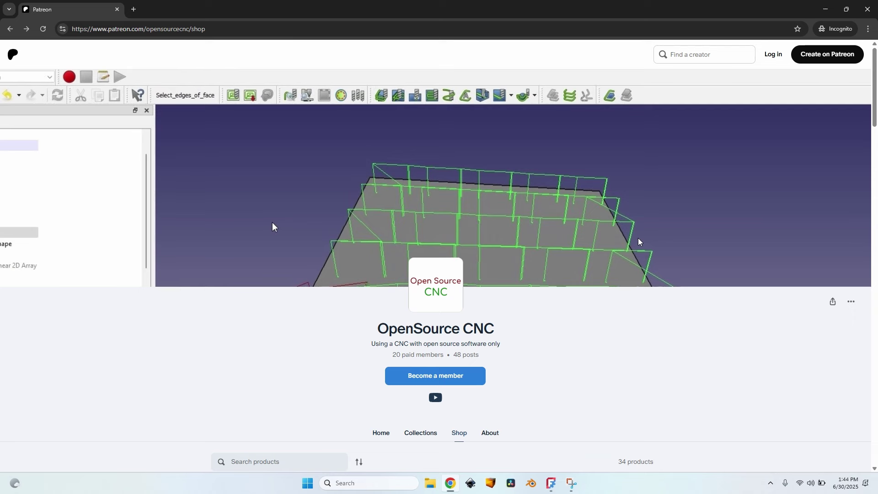
scroll(639, 241, "down", 7)
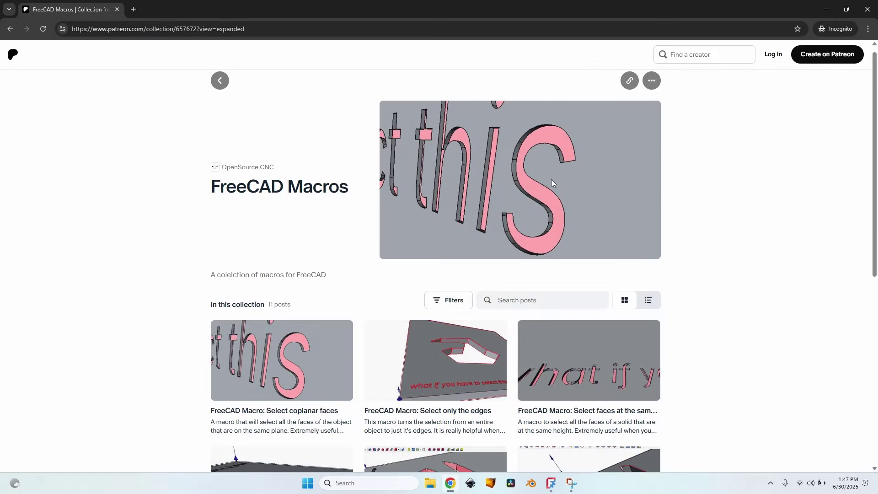
Open the post about the macro for selecting connected wires in the FreeCAD Macros collection and read through it
scroll(551, 183, "down", 7)
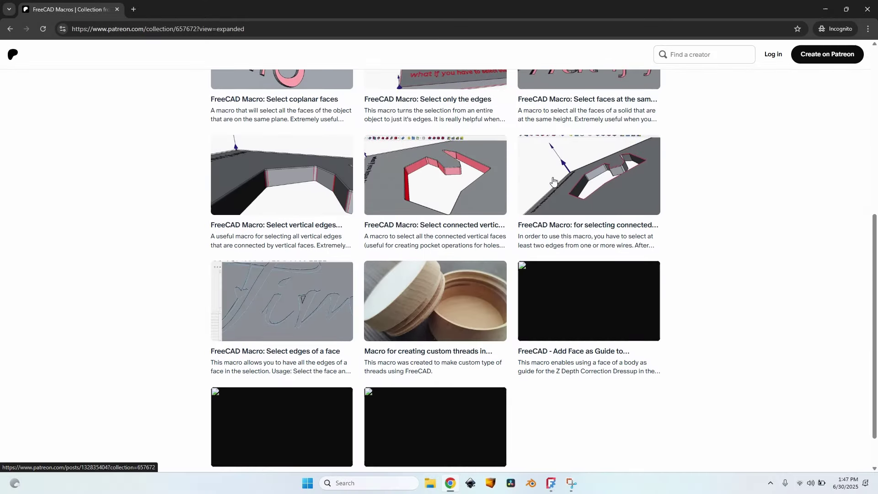
left_click(597, 199)
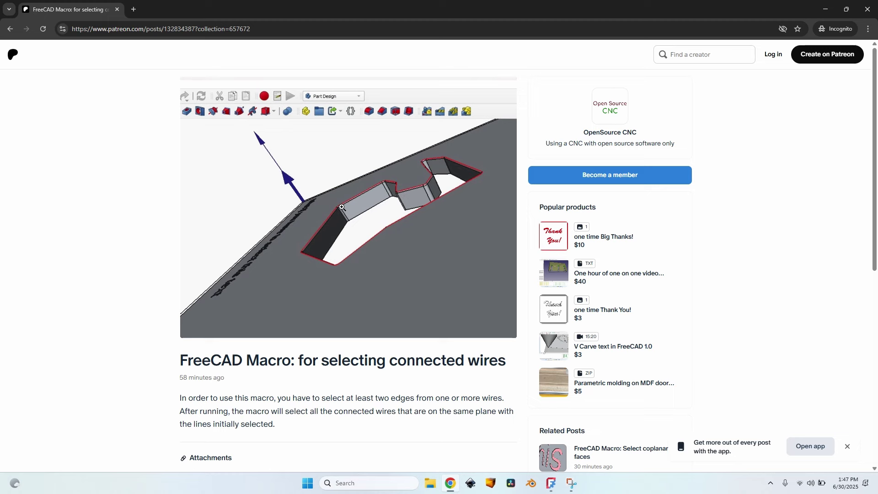
scroll(342, 207, "down", 6)
scroll(44, 57, "up", 4)
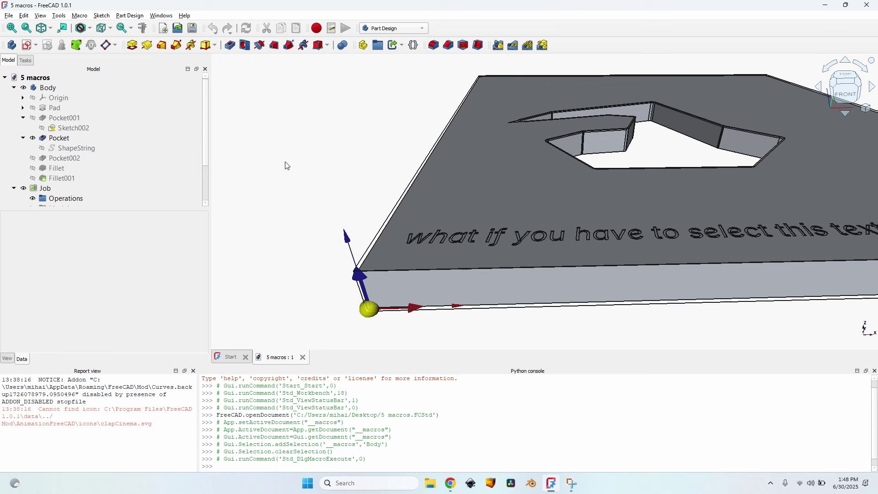
Copy the user macros location from FreeCAD's Execute macro dialog and open that folder in File Explorer
left_click(79, 16)
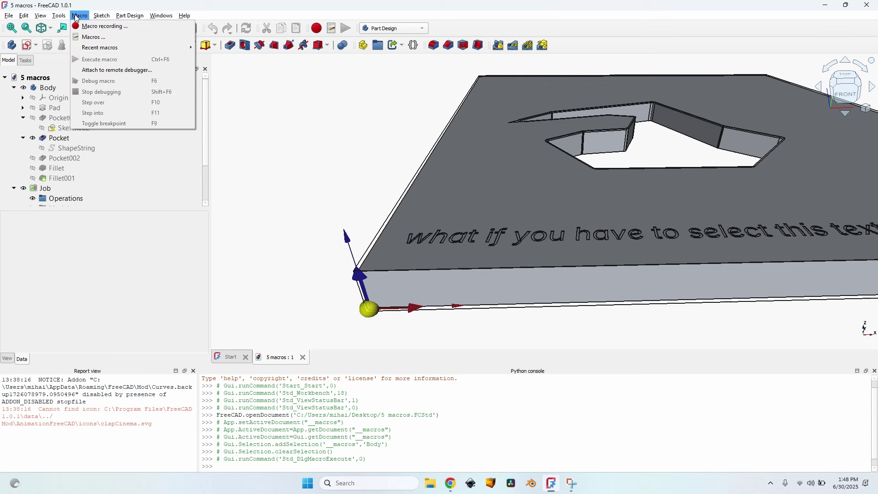
left_click(98, 40)
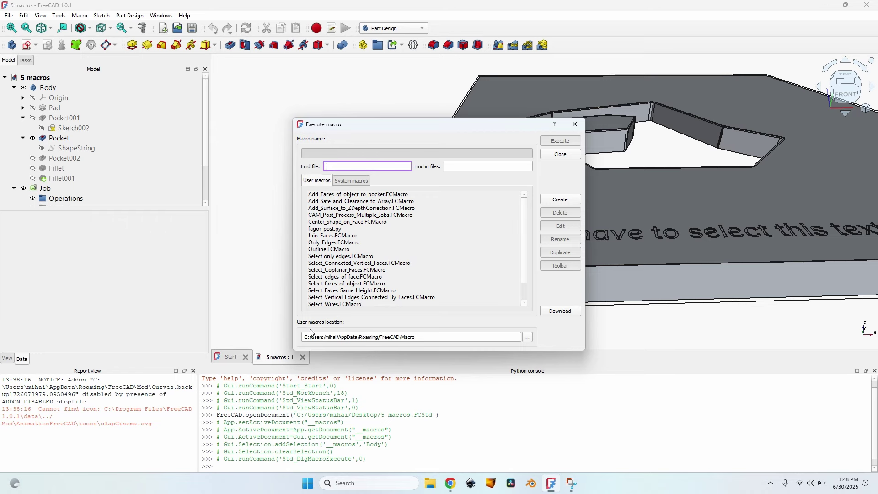
left_click(440, 336)
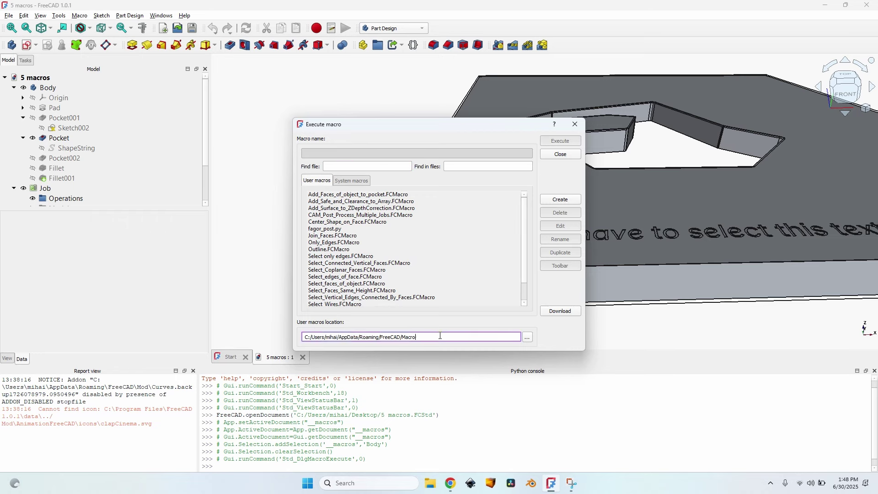
triple_click(440, 335)
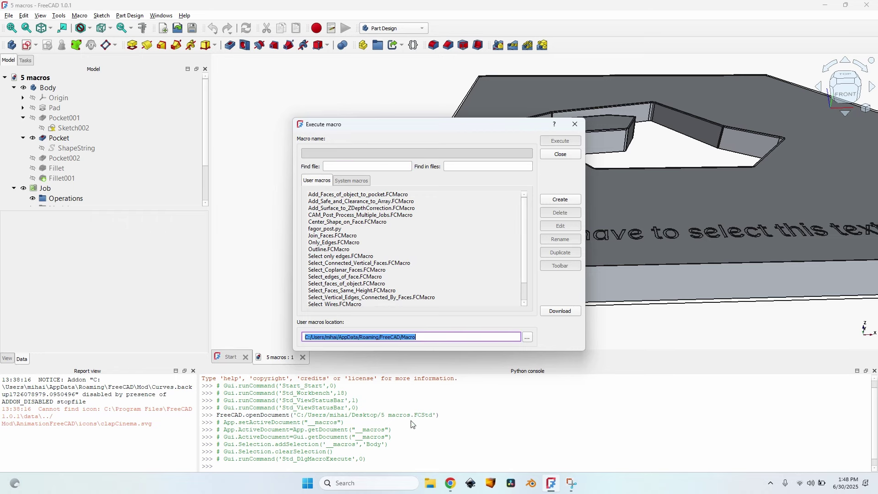
left_click(437, 484)
left_click(246, 21)
type("C:\\Users\\mihai\\AppData\\Roaming\\FreeCAD\\Macro")
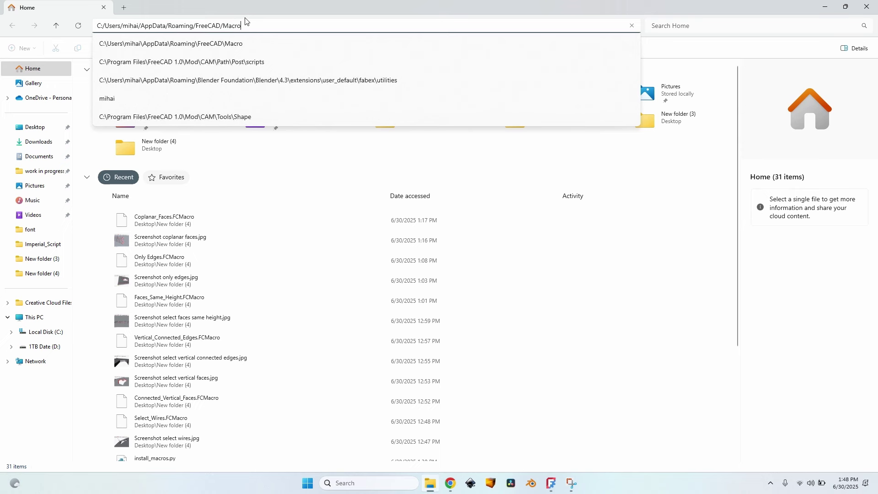
key("Return")
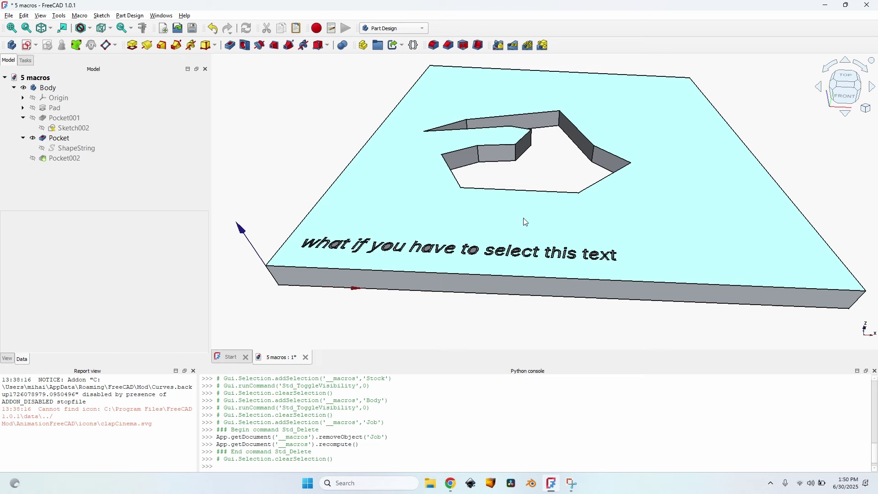
Try to fillet the plate's whole top face with a 1 mm radius in FreeCAD
scroll(553, 145, "up", 2)
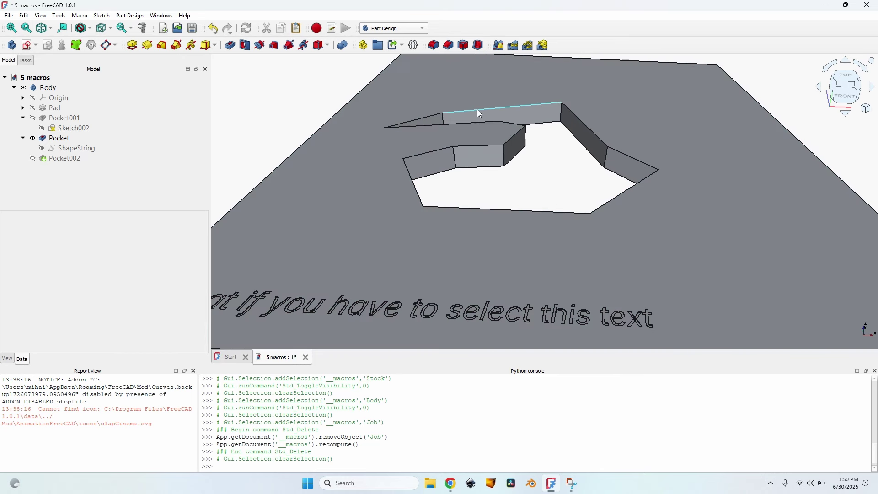
left_click(479, 112)
left_click(552, 187)
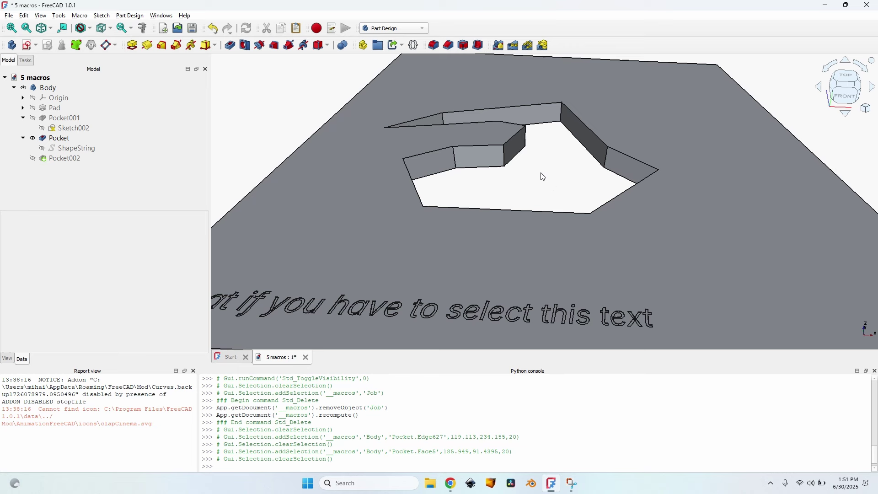
left_click(596, 138)
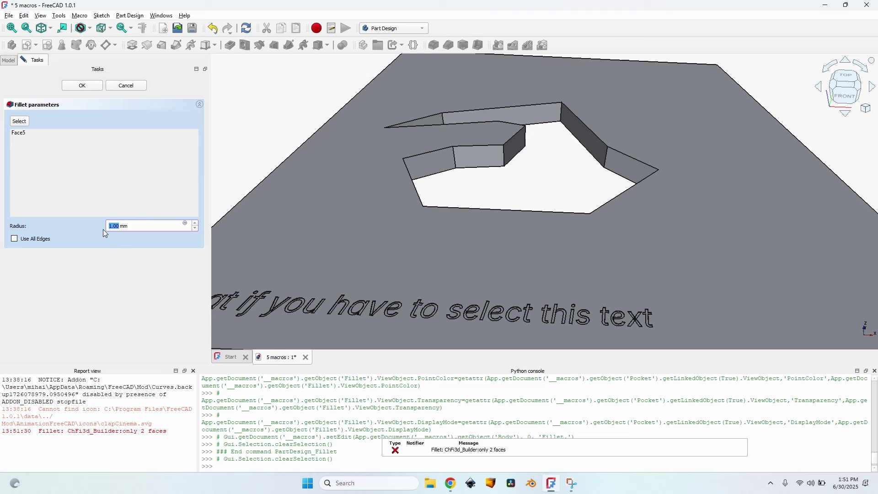
left_click(129, 86)
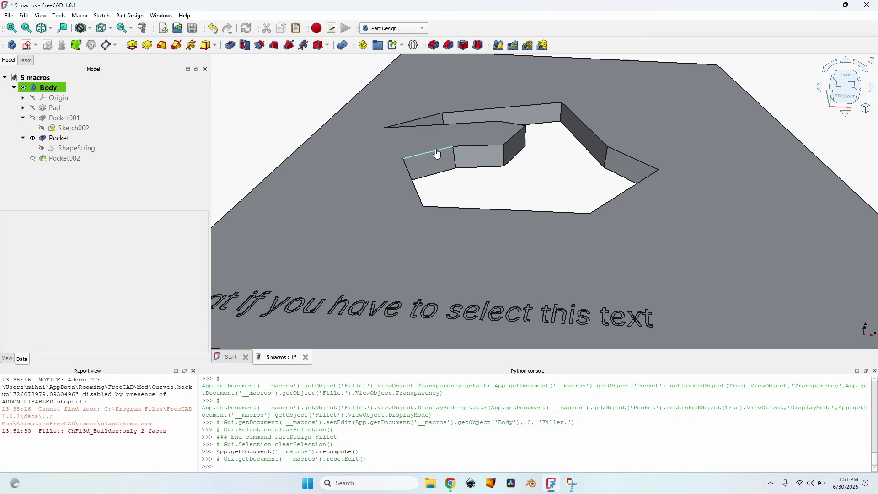
Select two adjacent top edges of the plate's cutout and execute Select_Wires.FCMacro to select its whole upper outline
left_click(438, 154)
left_click(482, 145)
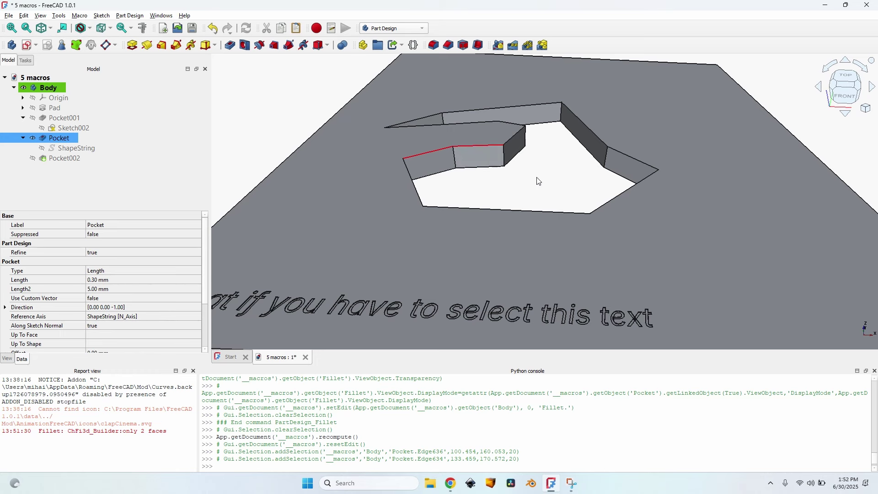
left_click(80, 16)
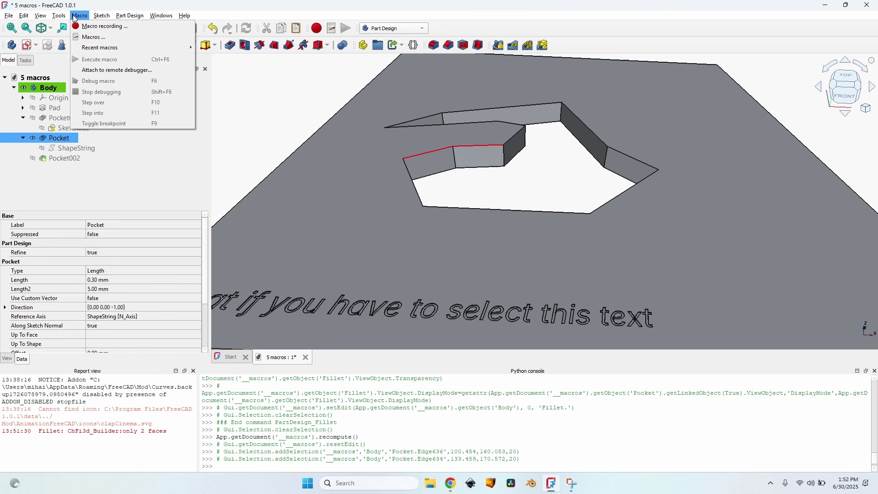
mouse_move(128, 49)
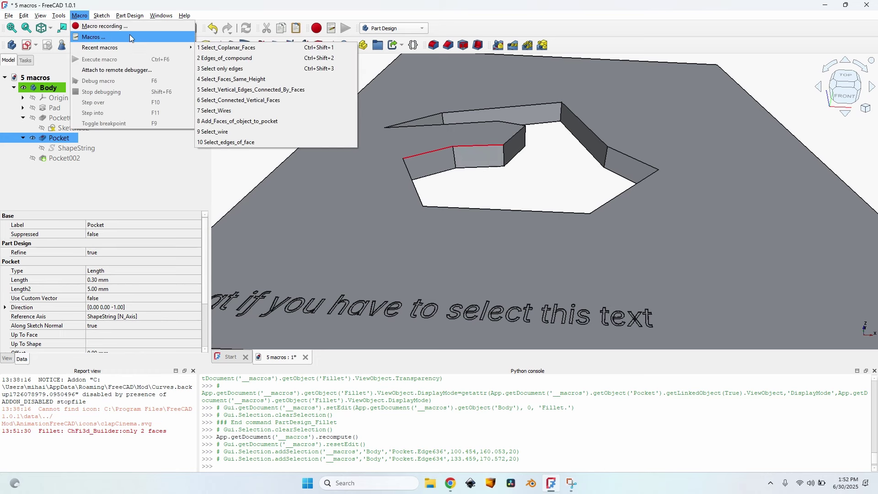
left_click(131, 37)
left_click(360, 303)
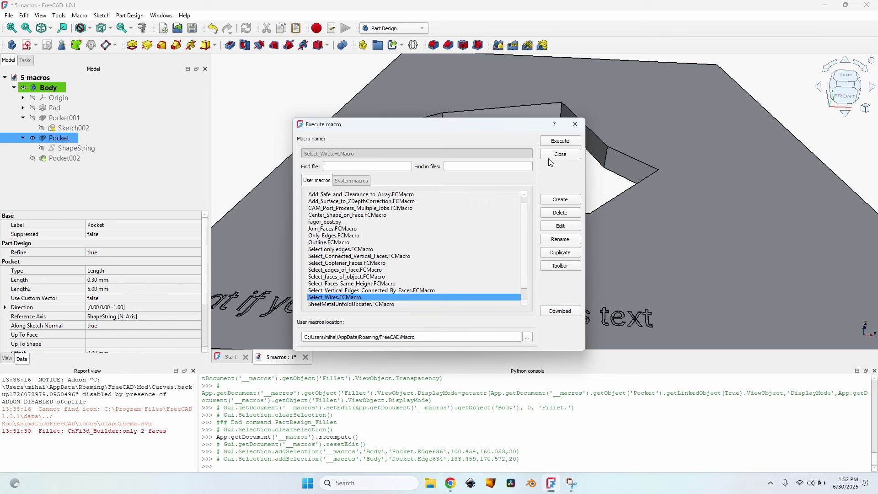
left_click(560, 141)
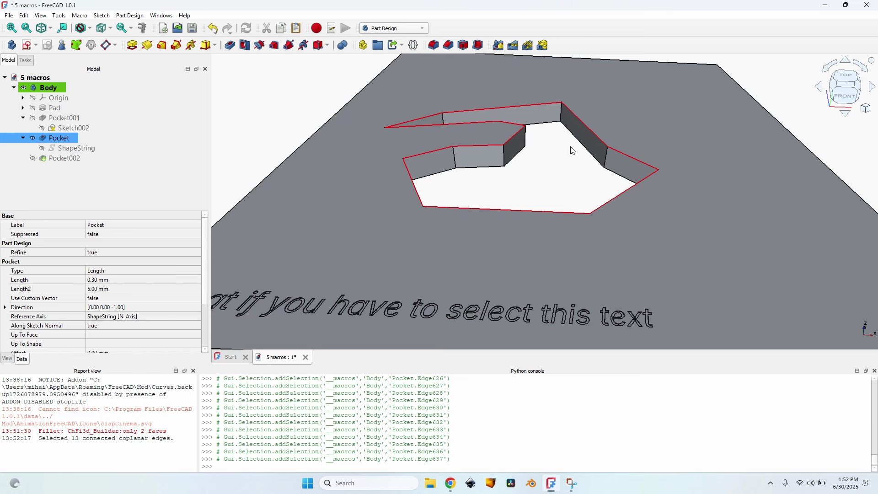
Select the top edge and an adjoining vertical edge of one cutout wall and rerun Select_Wires to select that wall's outline
left_click(559, 160)
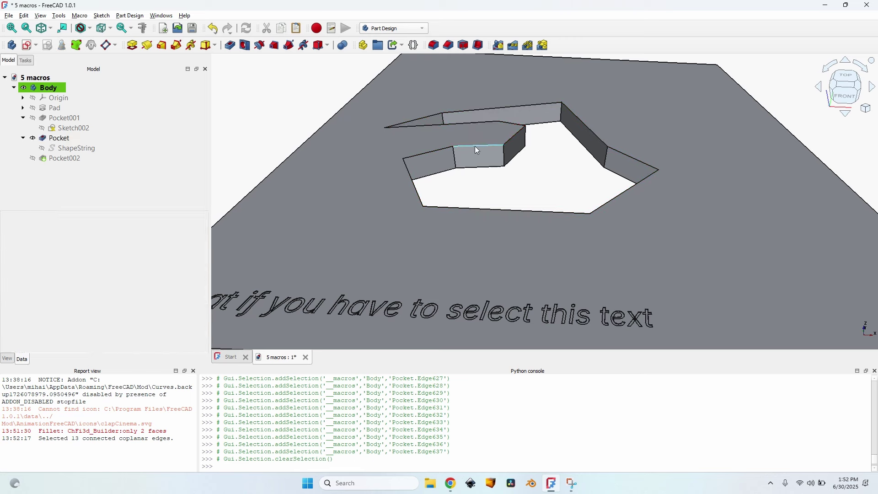
left_click(476, 146)
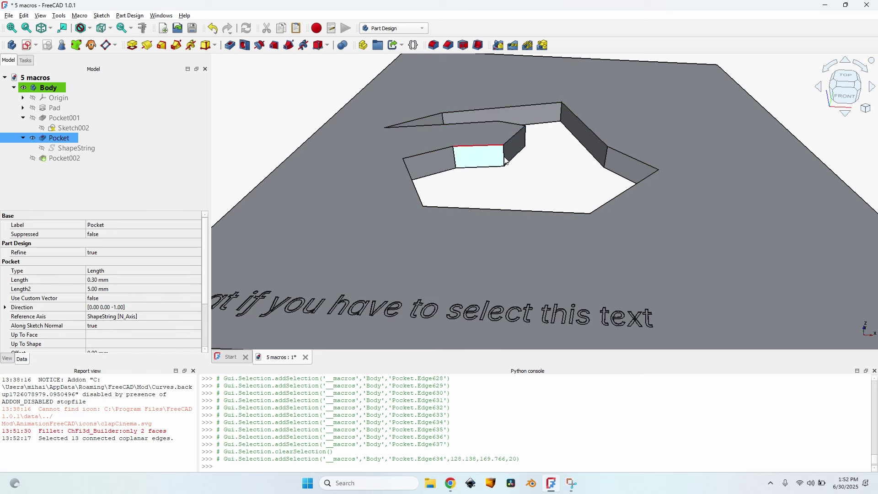
left_click(505, 159, "ctrl")
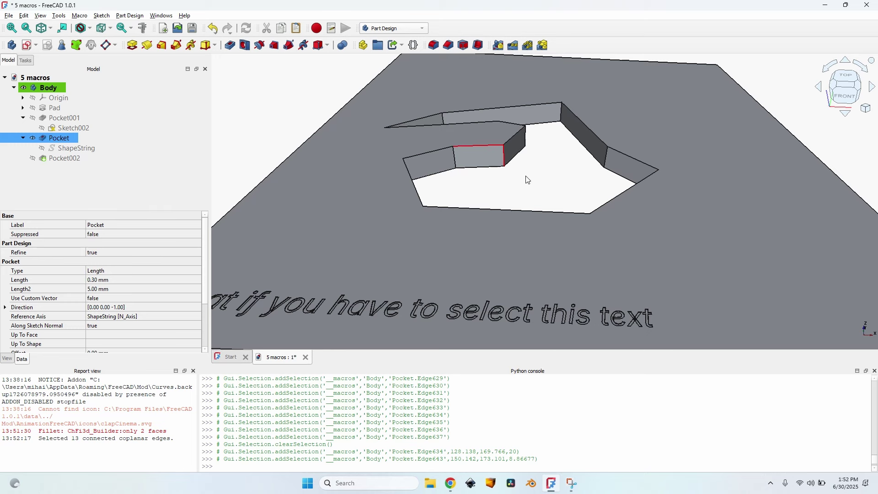
key("ctrl+shift+1")
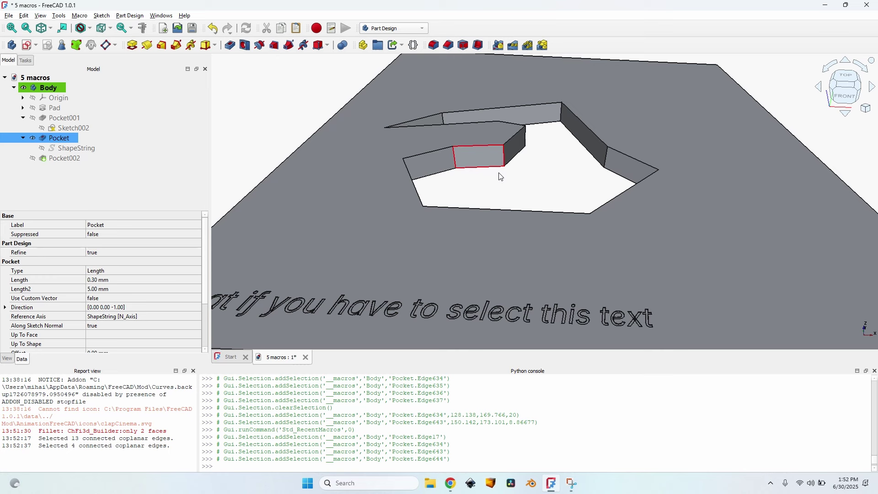
Select two adjacent top edges of the cutout again and run the recent macro Select_Wires to select its upper outline
left_click(519, 139)
left_click(480, 146, "ctrl")
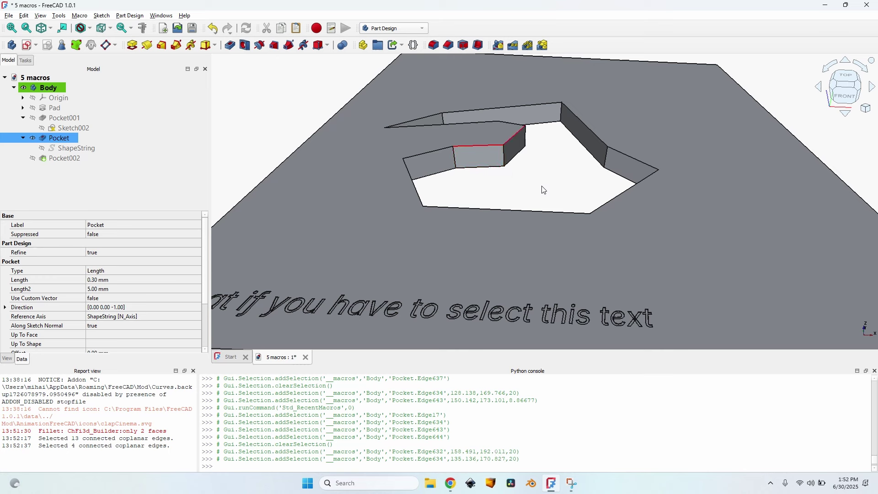
left_click(483, 146, "ctrl")
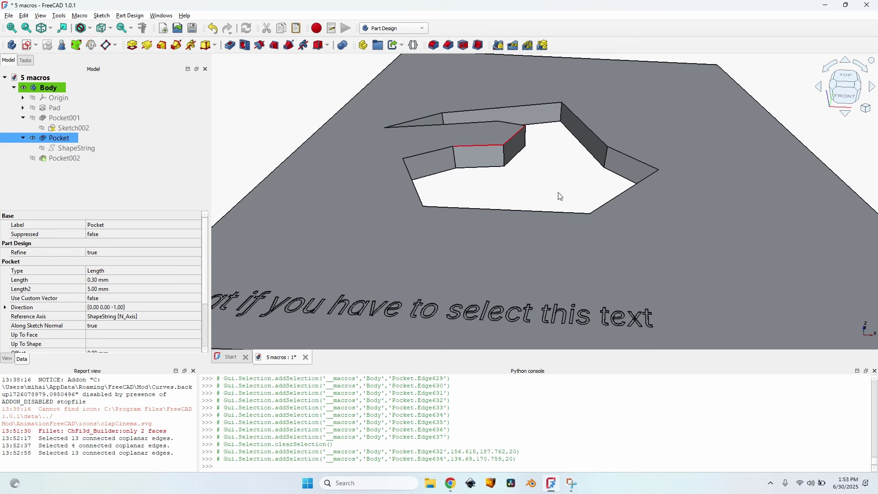
left_click(89, 18)
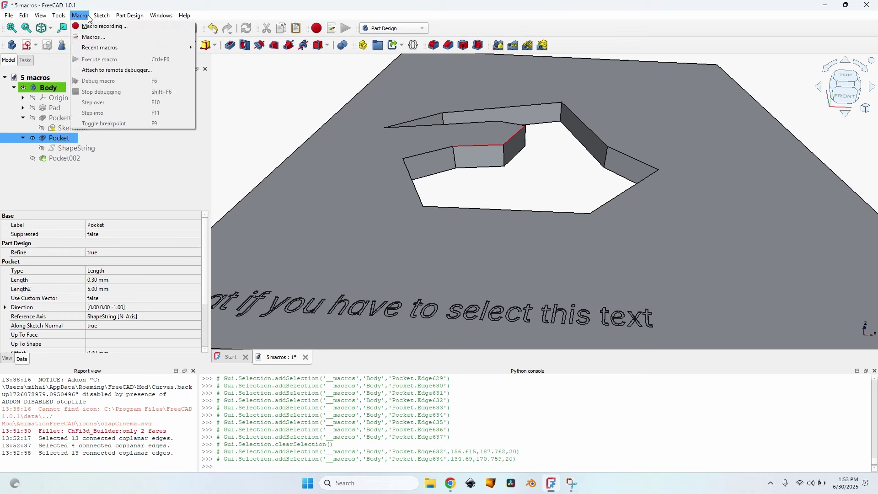
mouse_move(120, 47)
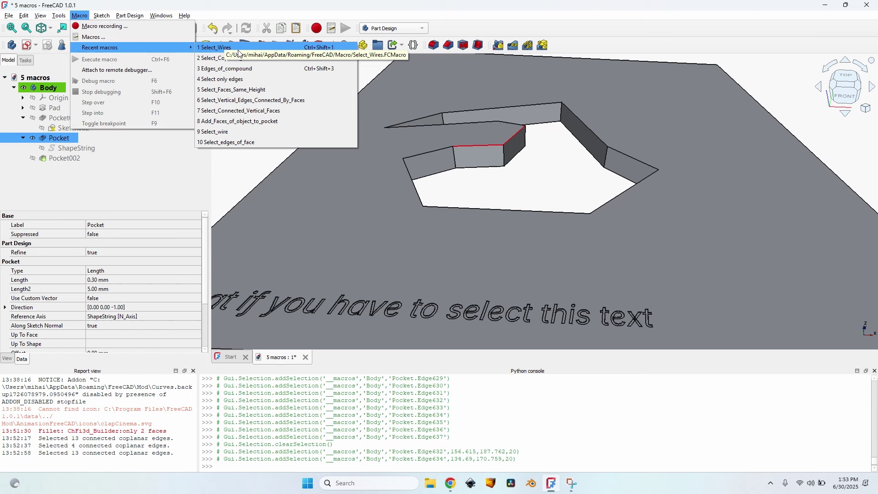
left_click(300, 45)
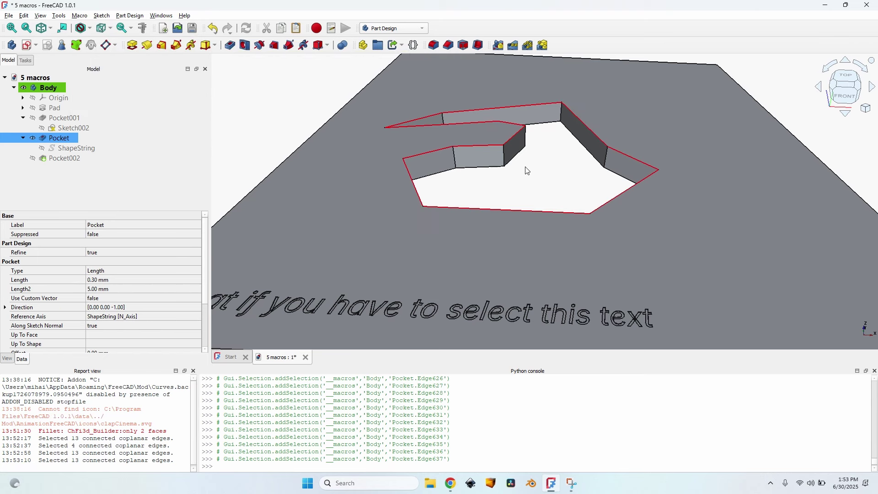
Try a 1 mm fillet on the selected upper outline of the plate's cutout
left_click(434, 45)
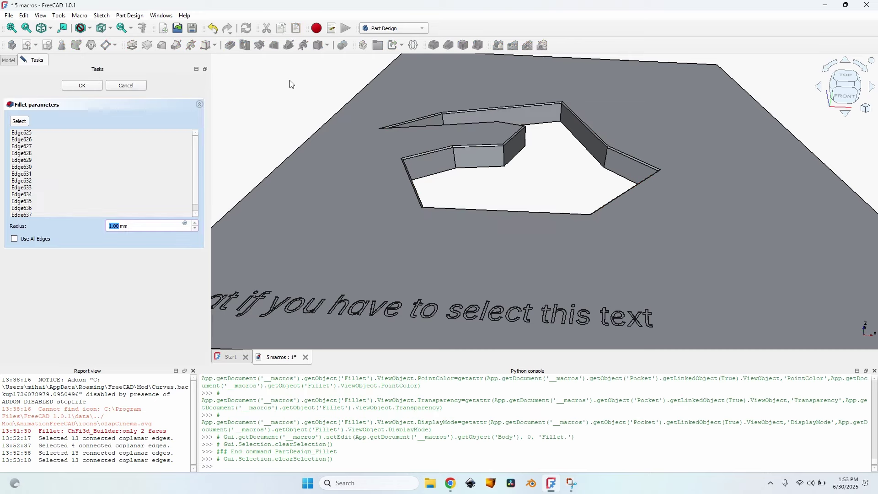
scroll(476, 152, "up", 1)
scroll(474, 147, "up", 2)
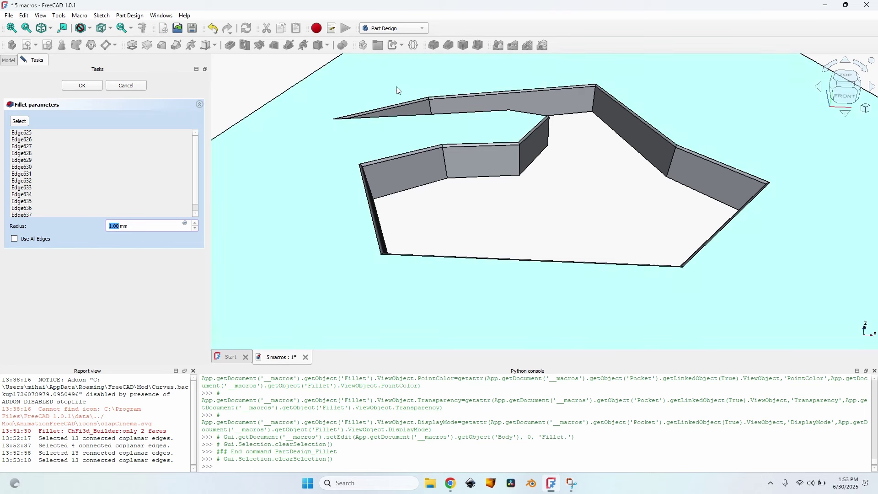
scroll(475, 206, "down", 5)
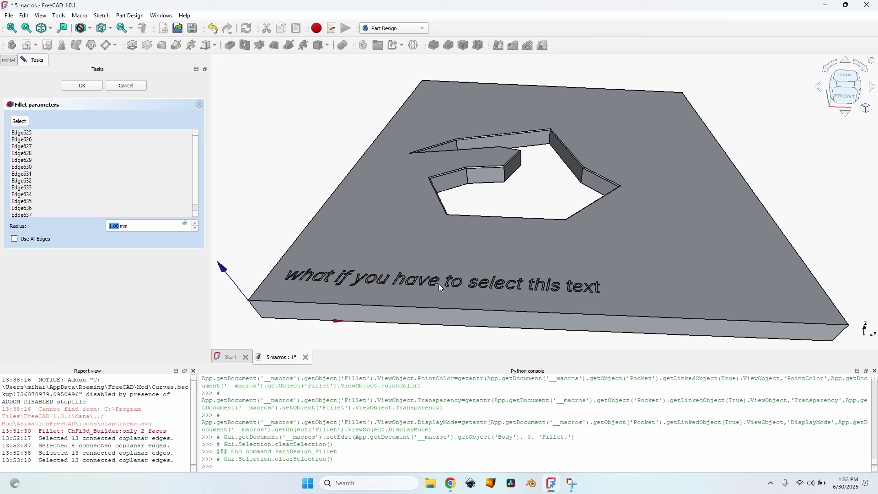
scroll(430, 283, "up", 3)
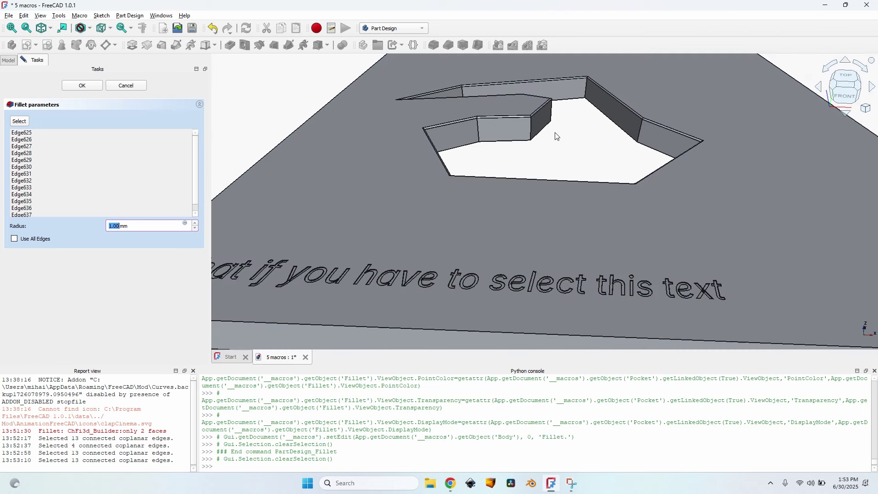
scroll(581, 150, "down", 2)
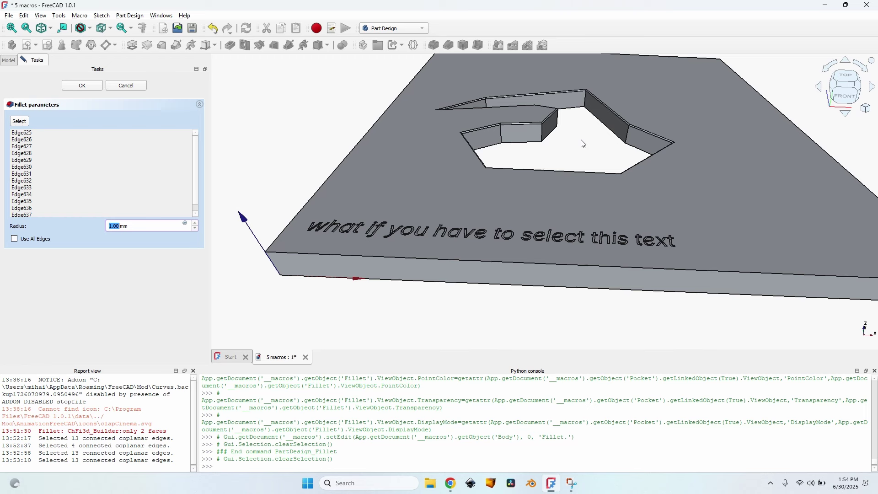
Select edges on the engraved letters "o" and "u" and run Select_Wires to select the connected coplanar edges
scroll(446, 195, "up", 7)
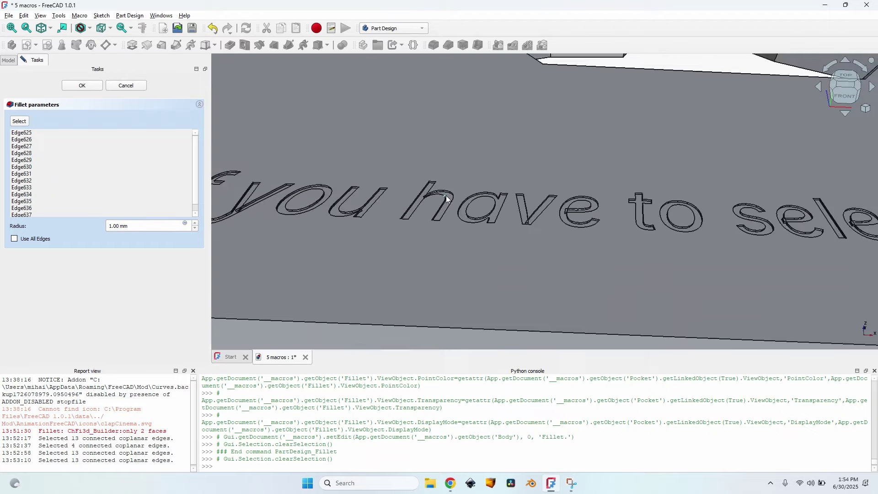
middle_click_drag(446, 195, 501, 185)
key("v")
key("f")
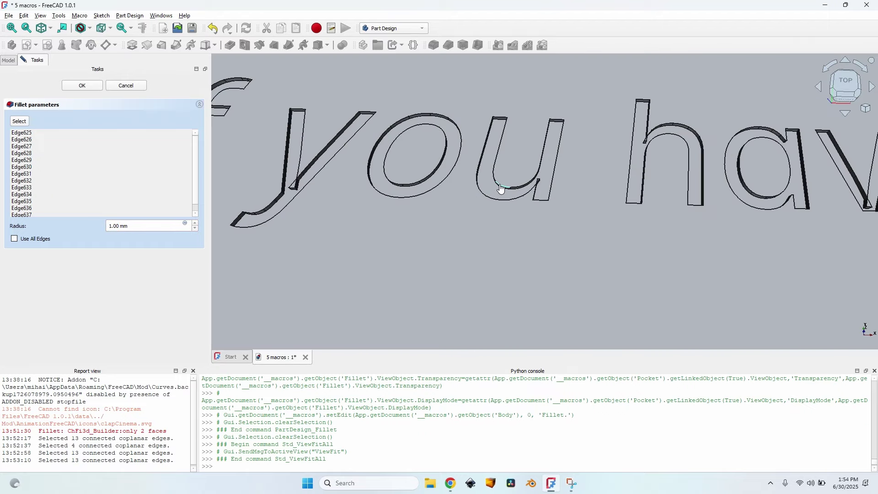
left_click(502, 189)
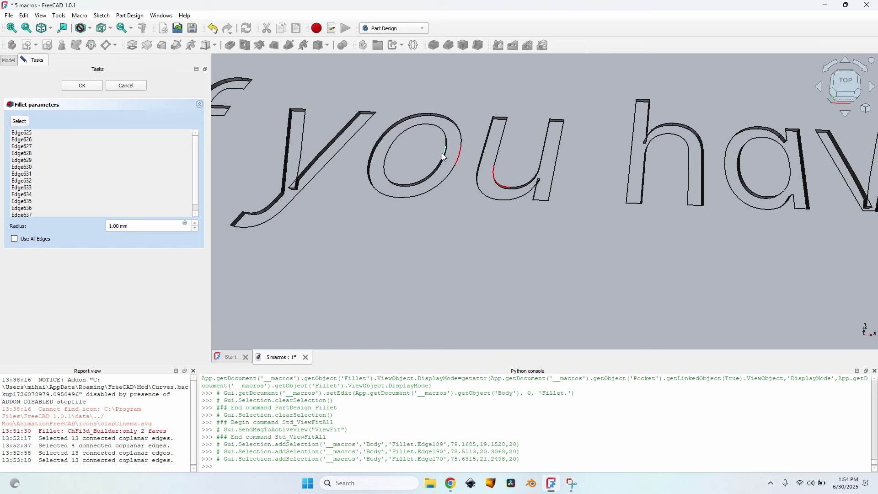
left_click(458, 159)
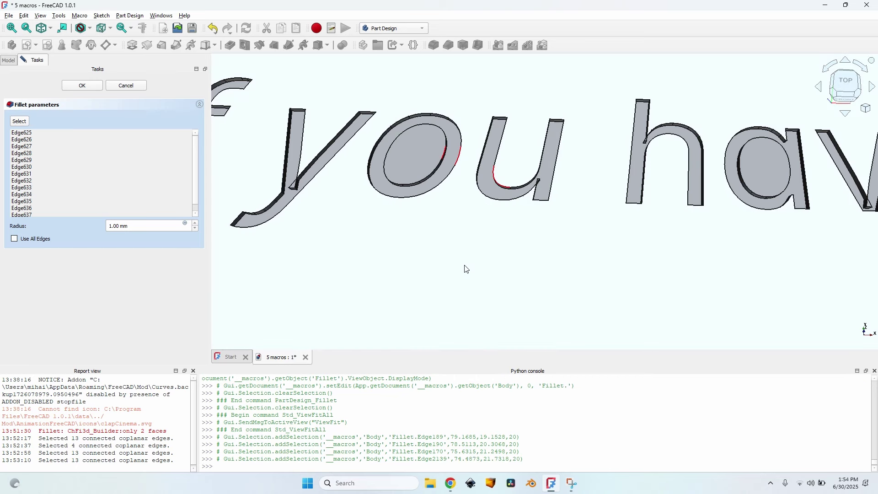
key("ctrl+shift+1")
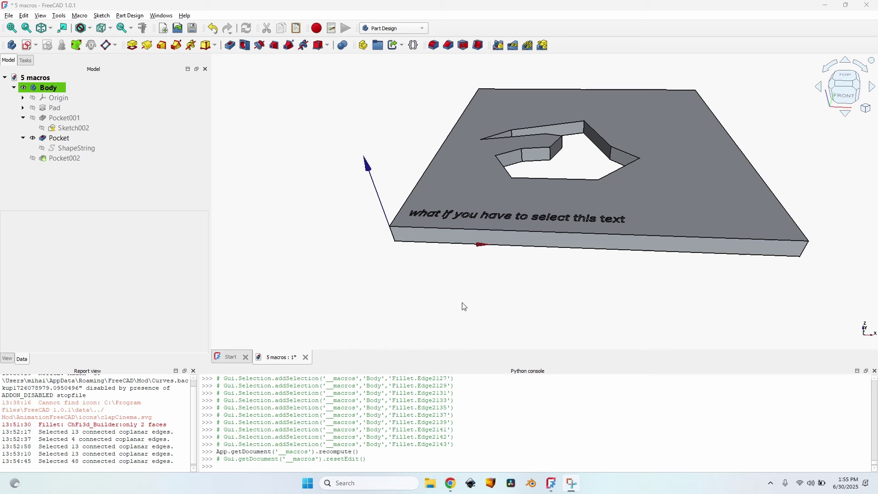
Set the 3D view to the top orientation with orthographic projection
key("2")
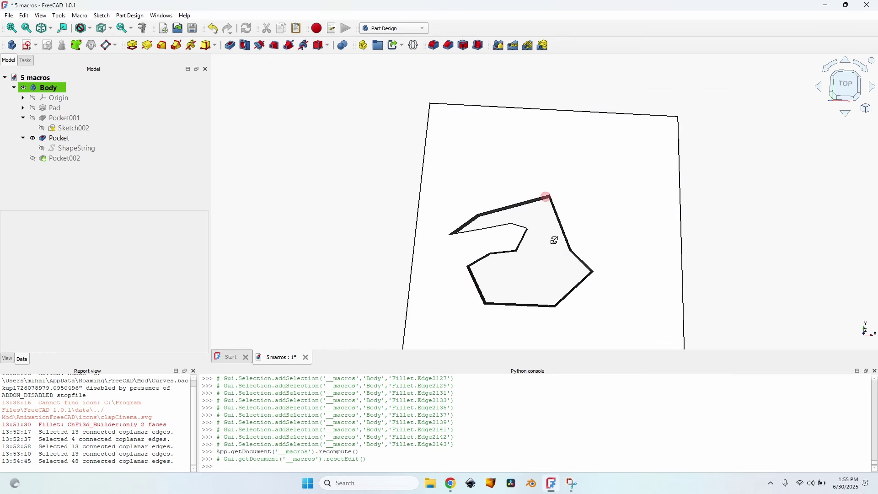
left_click(845, 83)
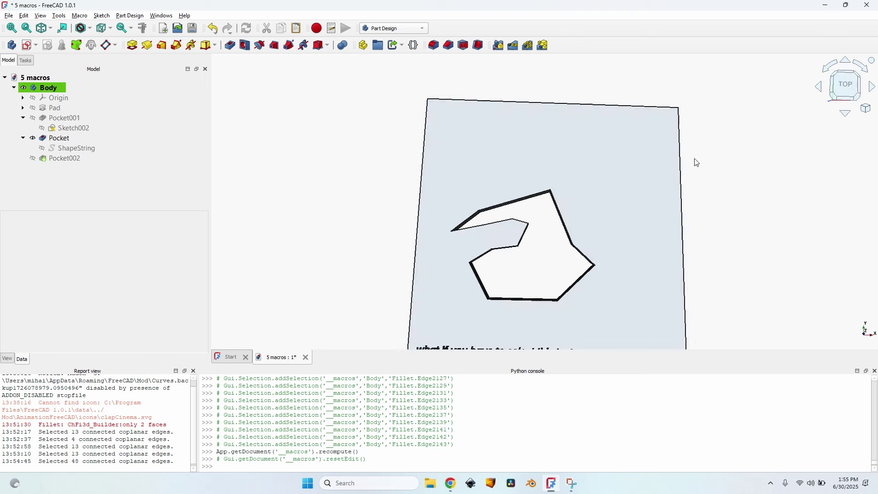
scroll(531, 262, "up", 1)
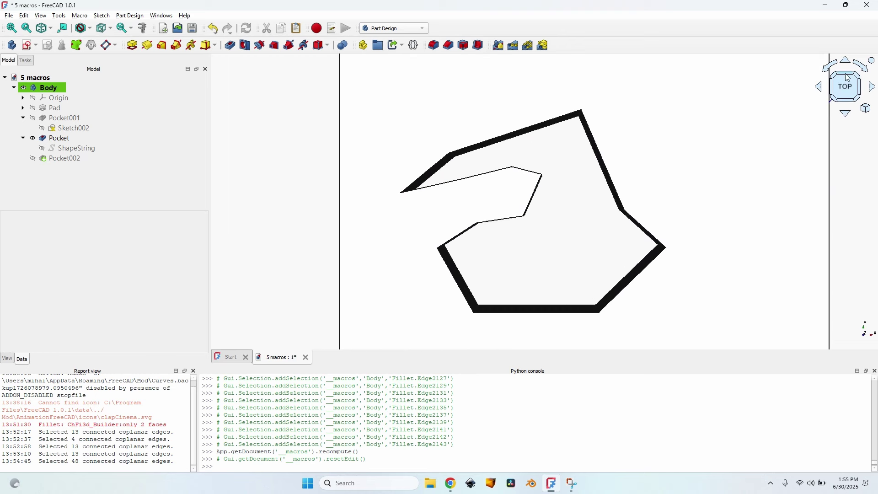
left_click(869, 113)
left_click(814, 117)
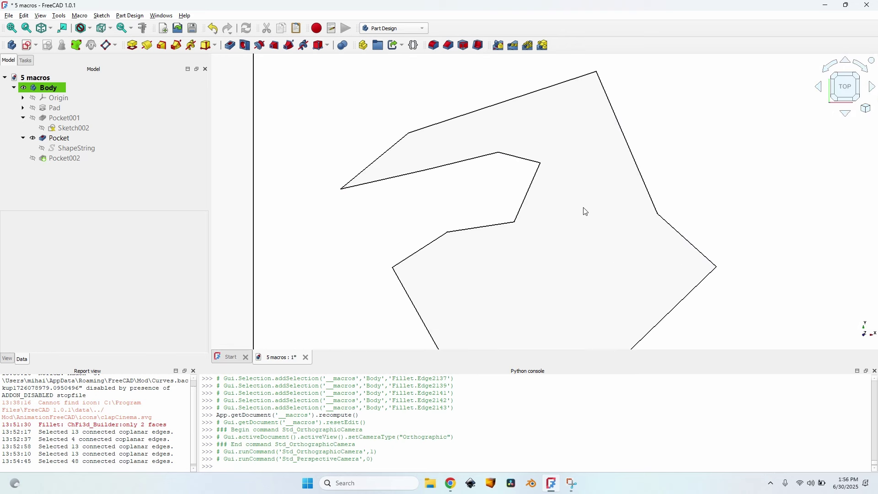
Try to fillet two individually selected vertical corner edges of the cutout with a 3 mm radius
scroll(674, 176, "down", 3)
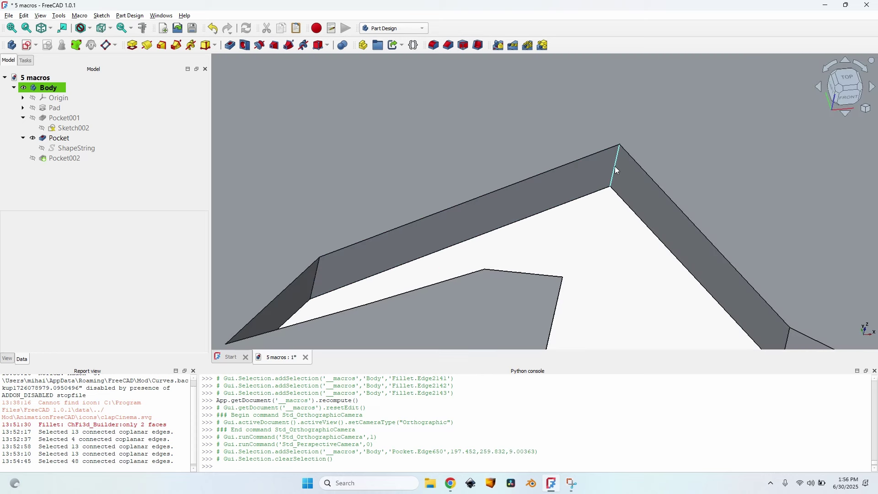
left_click(616, 169)
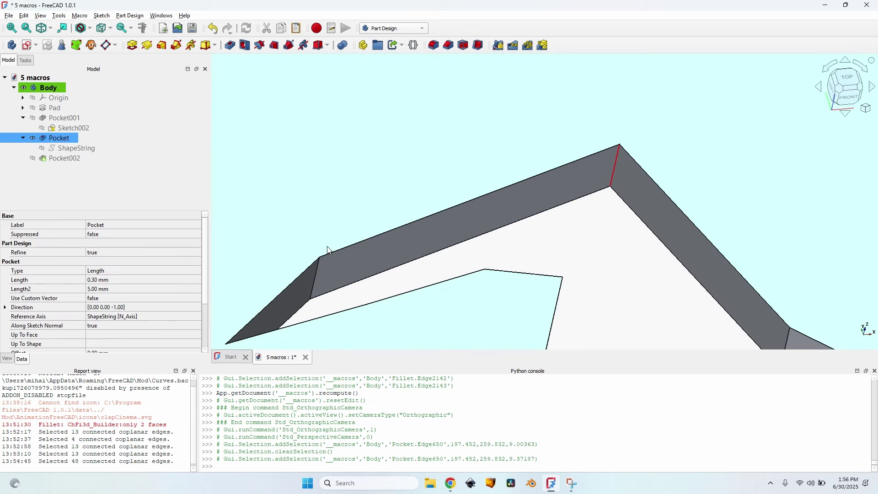
left_click(317, 273)
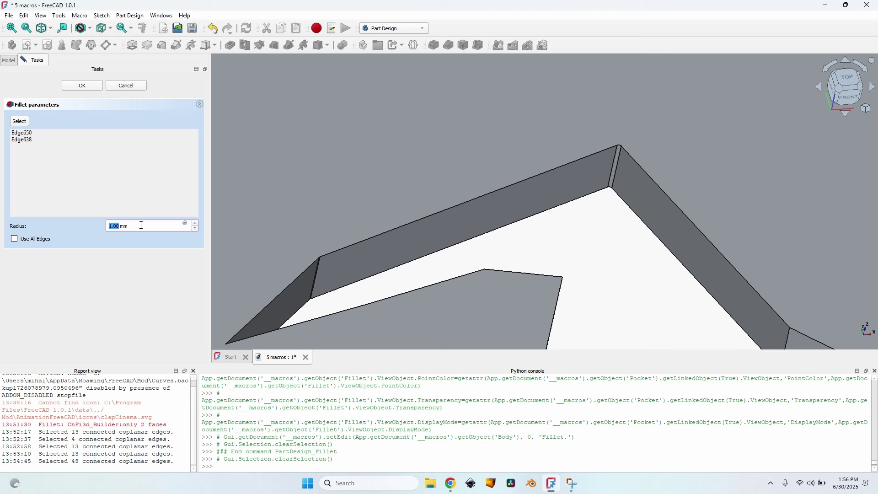
scroll(142, 226, "up", 2)
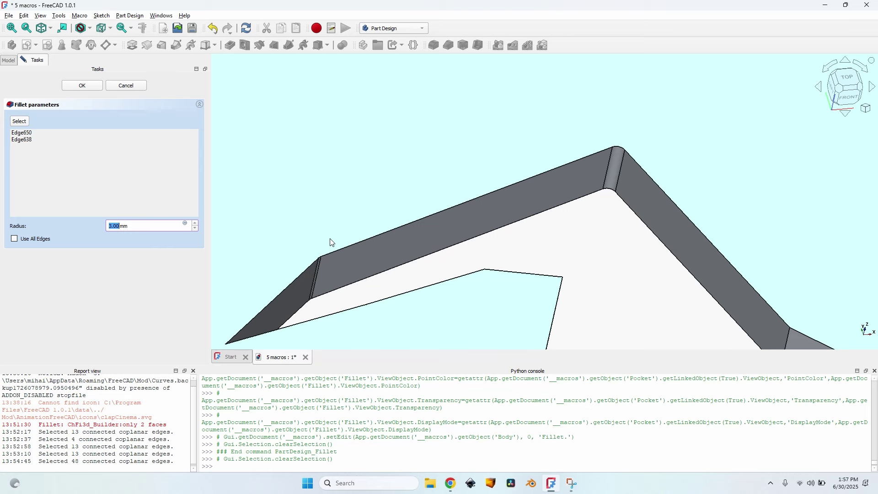
scroll(344, 237, "down", 6)
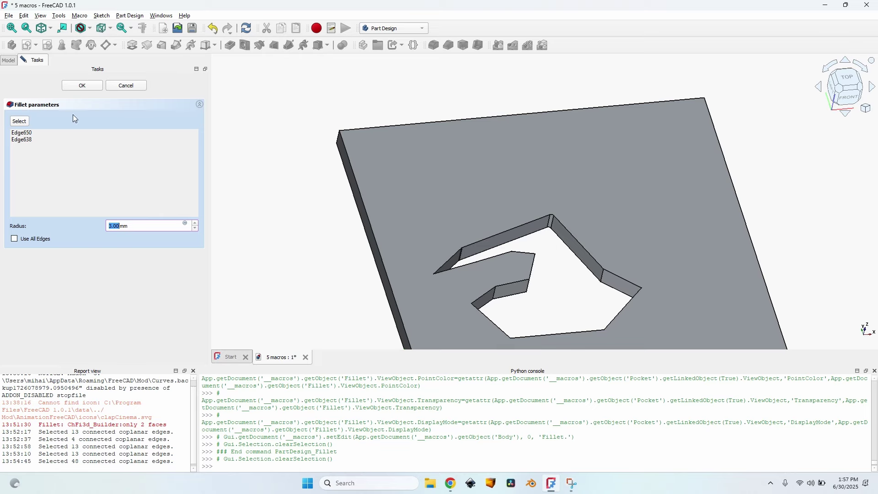
left_click(125, 86)
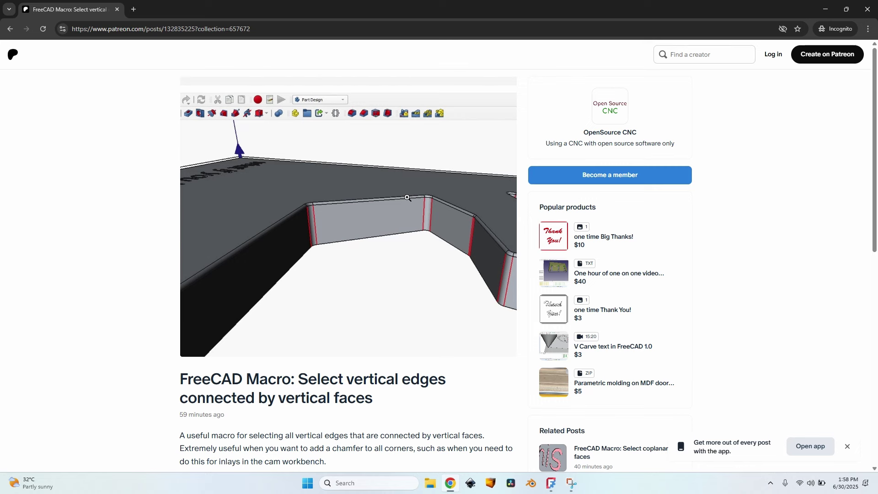
Read the usage notes in the Patreon post for Vertical_Connected_Edges.FCMacro and return to FreeCAD
scroll(347, 203, "down", 5)
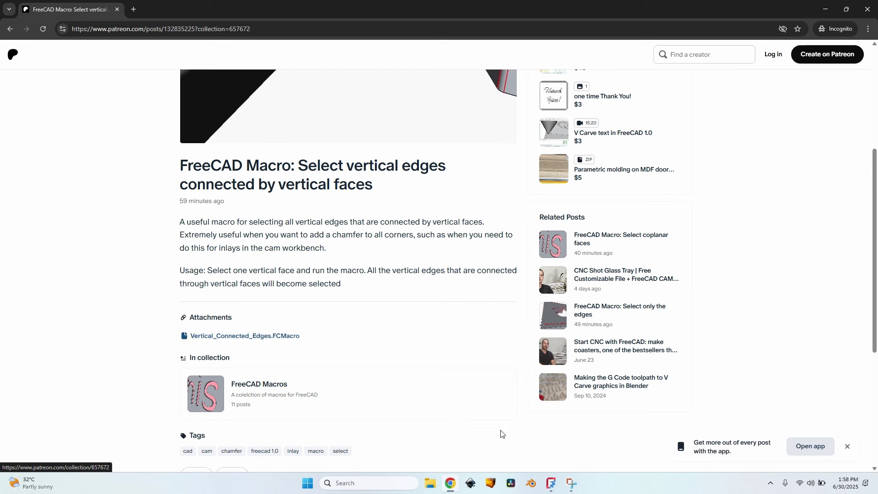
left_click(552, 483)
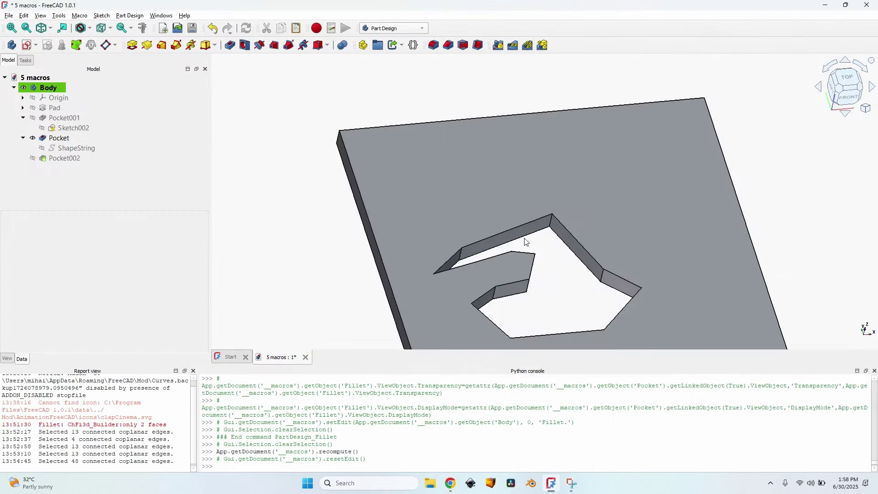
Select one vertical corner edge of the cutout and run the recent macro Select_Vertical_Edges_Connected_By_Faces to select all its vertical edges
middle_click_drag(592, 269, 568, 235)
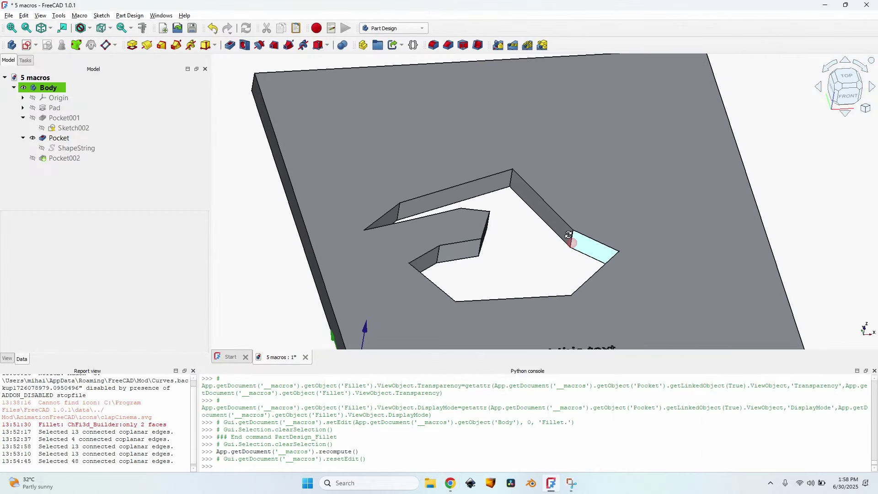
scroll(538, 258, "up", 4)
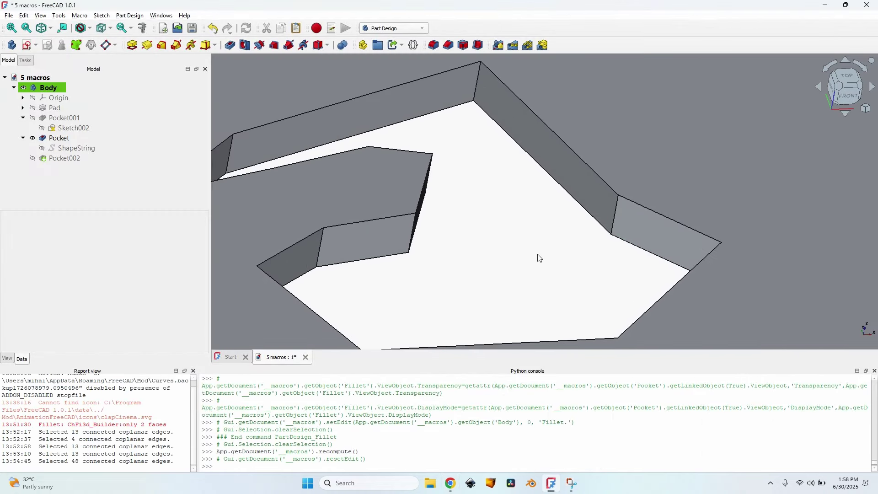
left_click(614, 219)
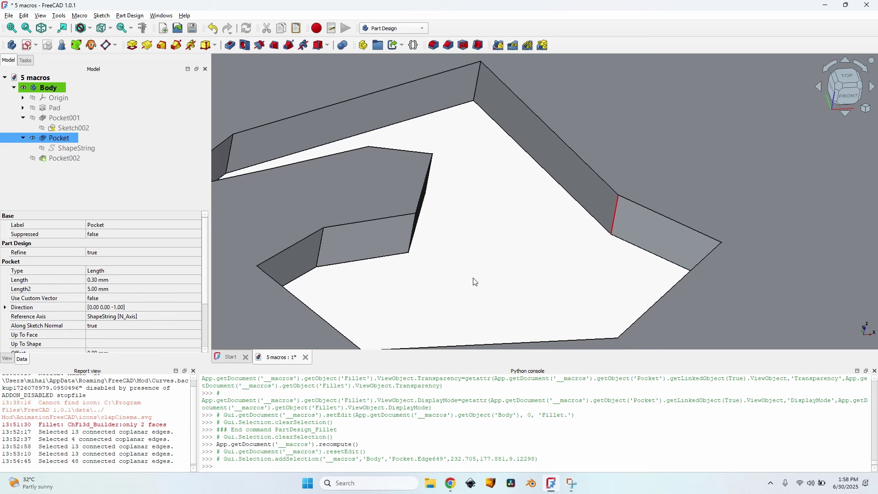
left_click(79, 15)
mouse_move(113, 47)
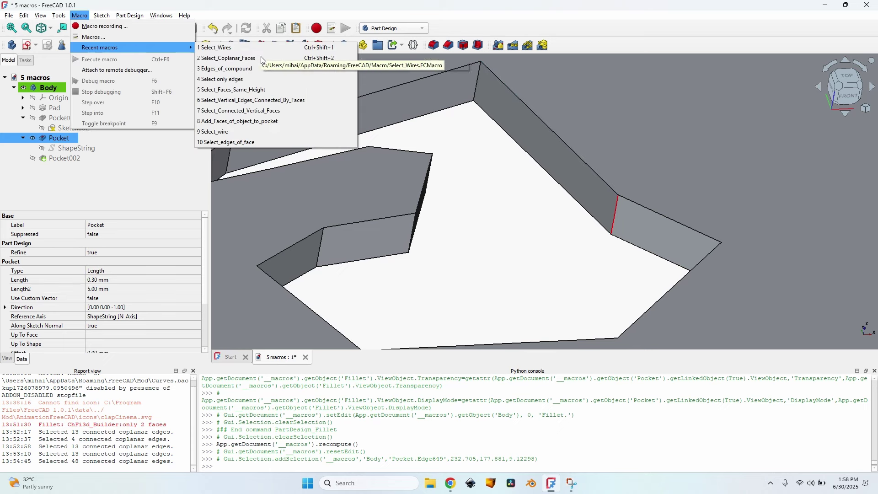
left_click(278, 99)
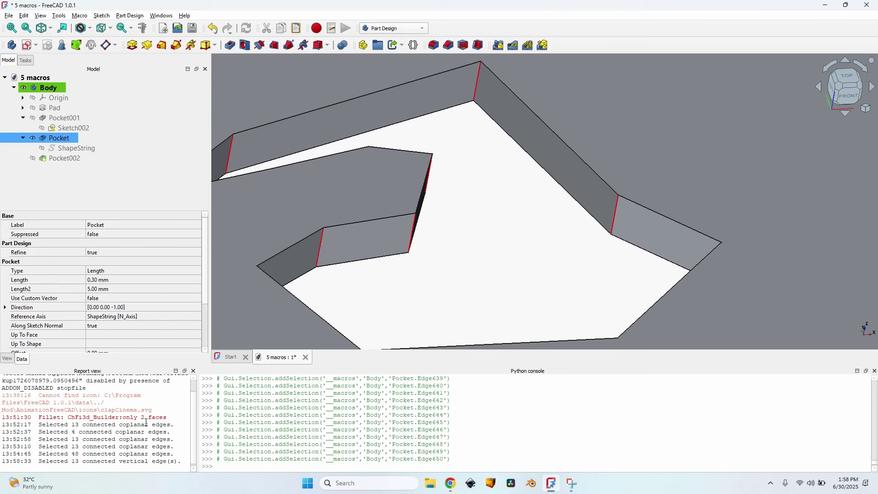
Fillet the cutout's selected vertical edges with a 3 mm radius and check the rounded corners from the top
scroll(464, 197, "down", 2)
middle_click_drag(502, 205, 500, 297)
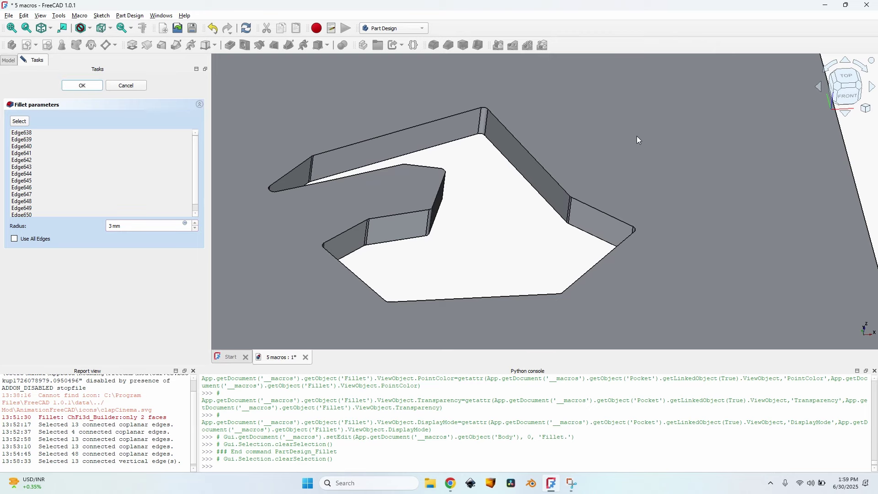
key("Return")
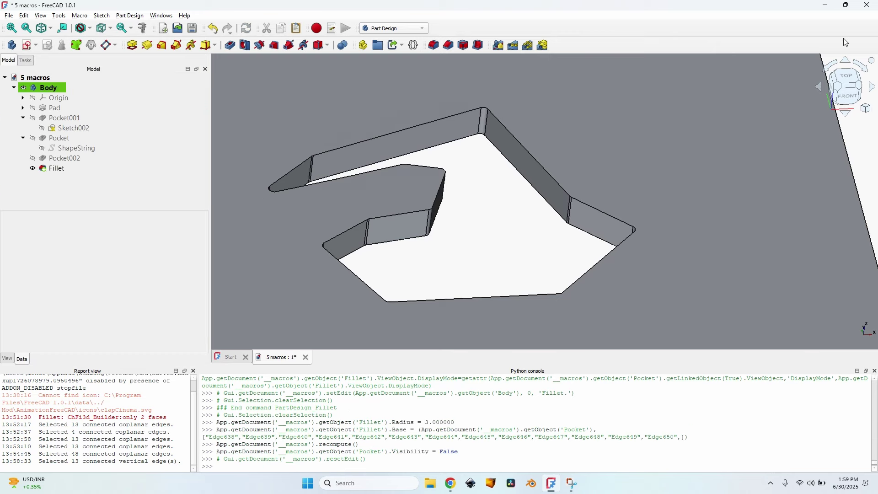
left_click(851, 79)
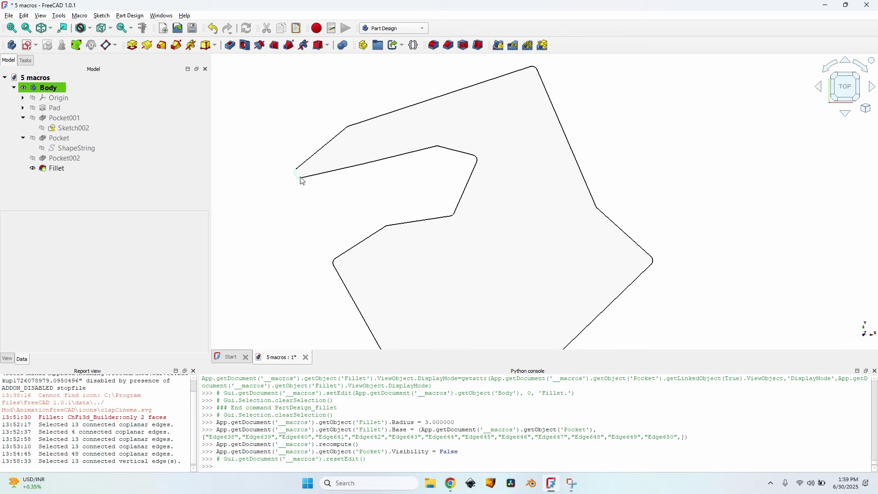
scroll(547, 229, "down", 3)
middle_click_drag(547, 230, 550, 170)
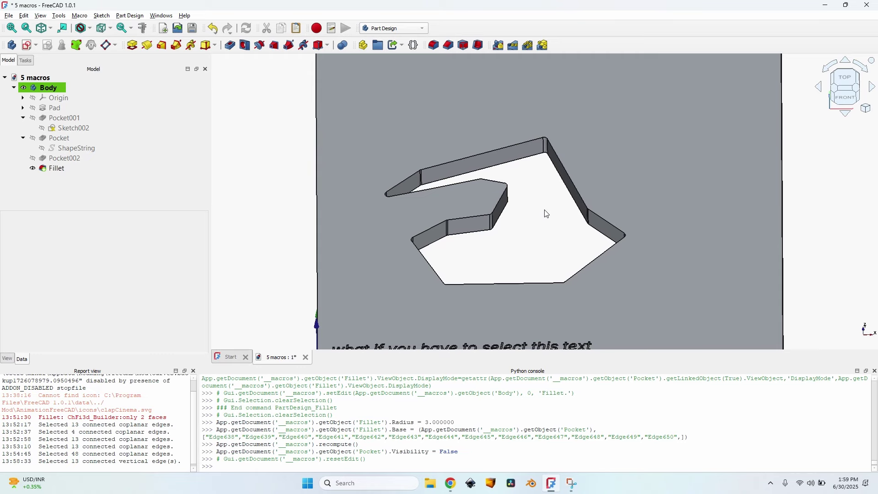
Create a new body and start a new sketch in it
left_click(12, 45)
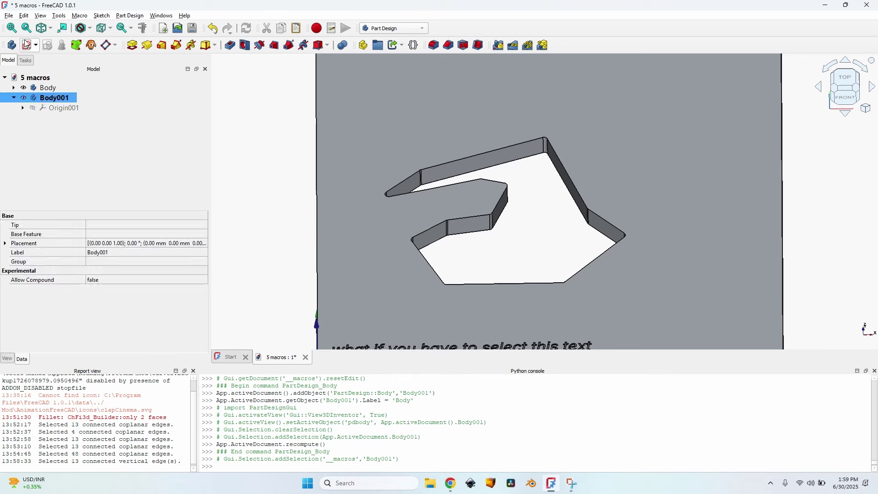
left_click(29, 45)
left_click(73, 90)
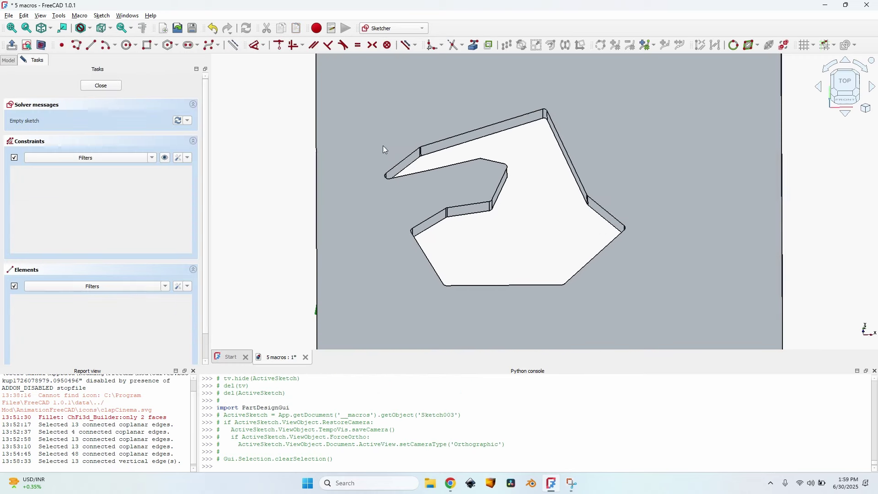
Sketch a rectangle across the plate that surrounds the whole cutout
left_click(146, 45)
left_click(338, 315)
left_click(672, 69)
scroll(590, 158, "down", 3)
mouse_move(539, 219)
middle_mouse_down()
mouse_move(526, 231)
mouse_move(528, 125)
mouse_move(508, 205)
middle_mouse_up()
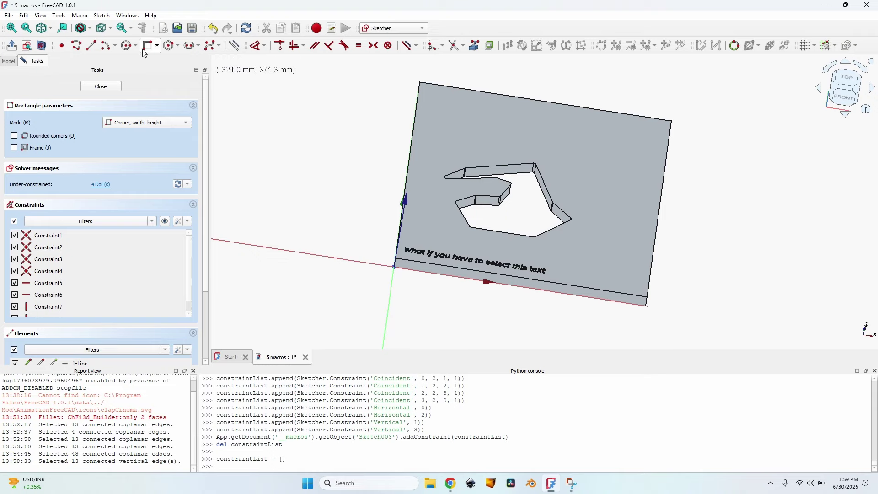
Finish the rectangle sketch and pad it into a solid block over the cutout
left_click(102, 87)
left_click(132, 45)
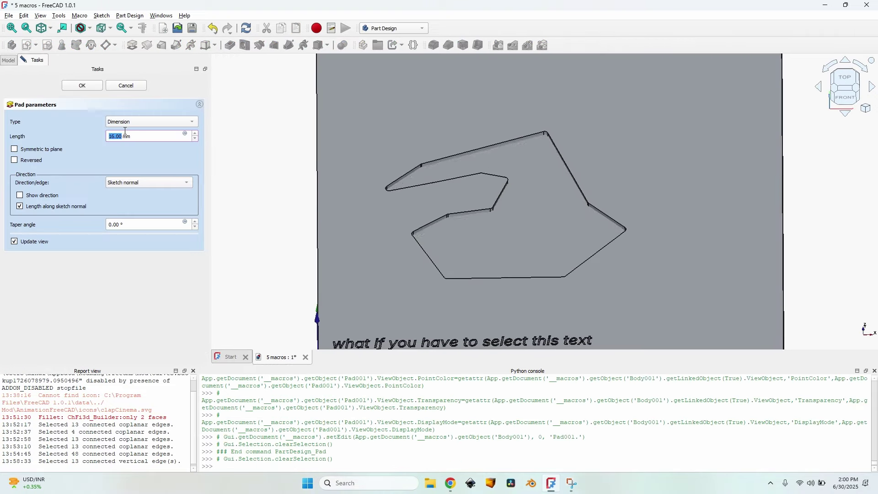
key("Return")
scroll(538, 225, "down", 2)
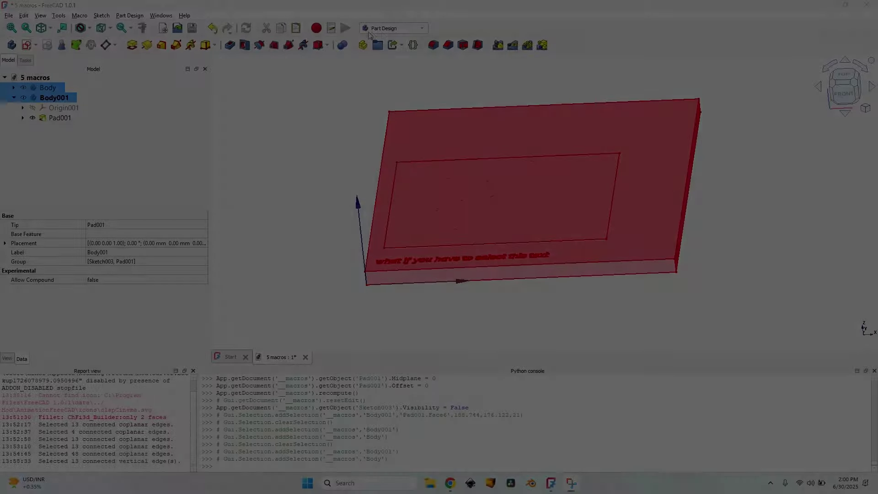
In the Part workbench, Boolean-cut the plate body from the new block and toggle the result's visibility
left_click(394, 28)
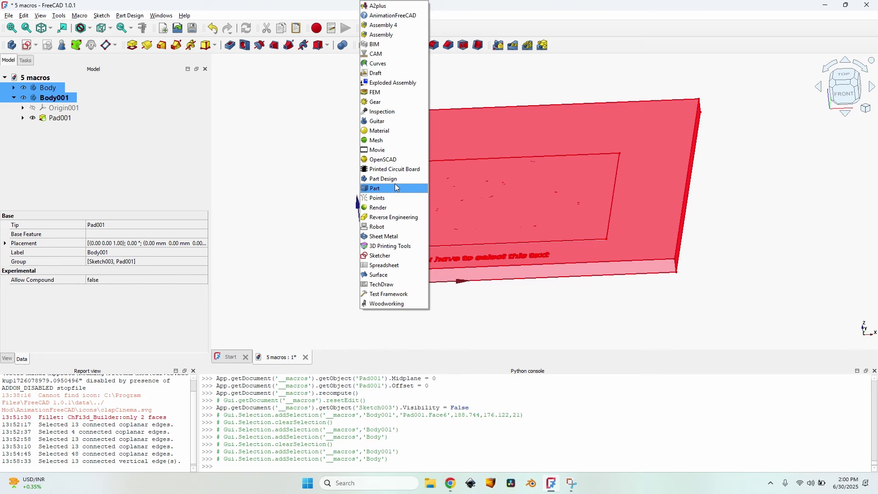
left_click(396, 185)
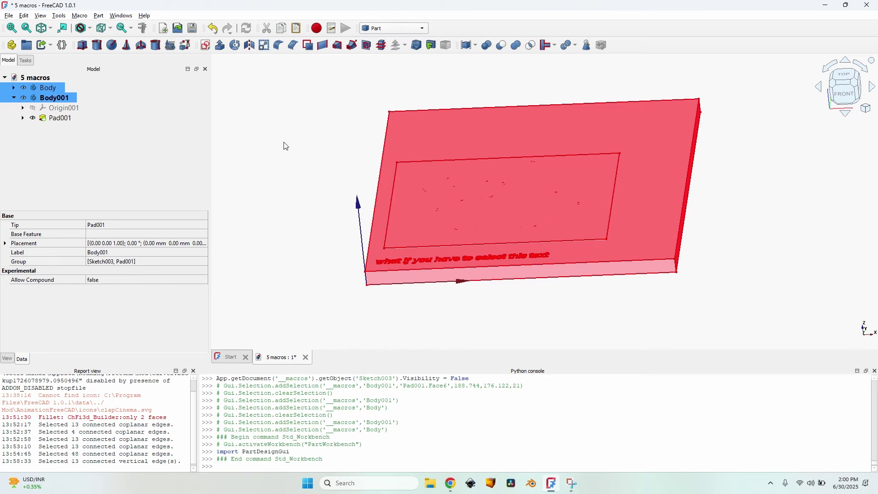
left_click(501, 45)
middle_click_drag(459, 181, 504, 166)
scroll(441, 116, "up", 4)
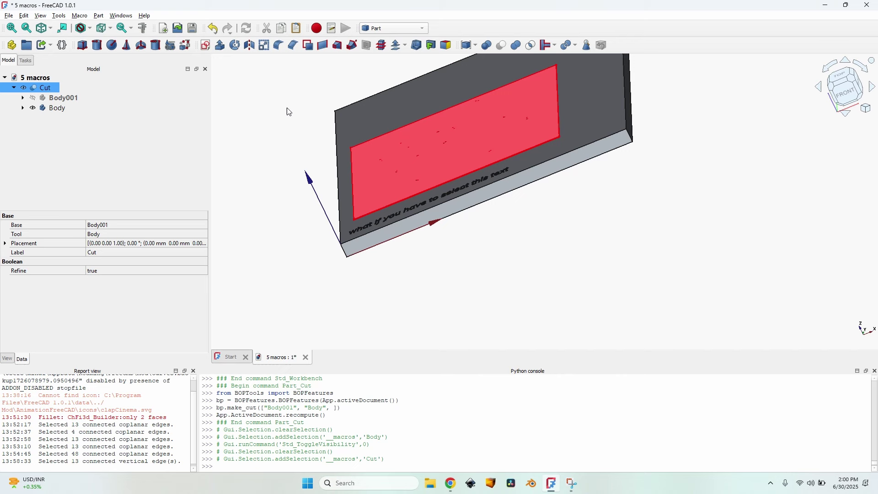
middle_click_drag(439, 120, 452, 100)
key("space")
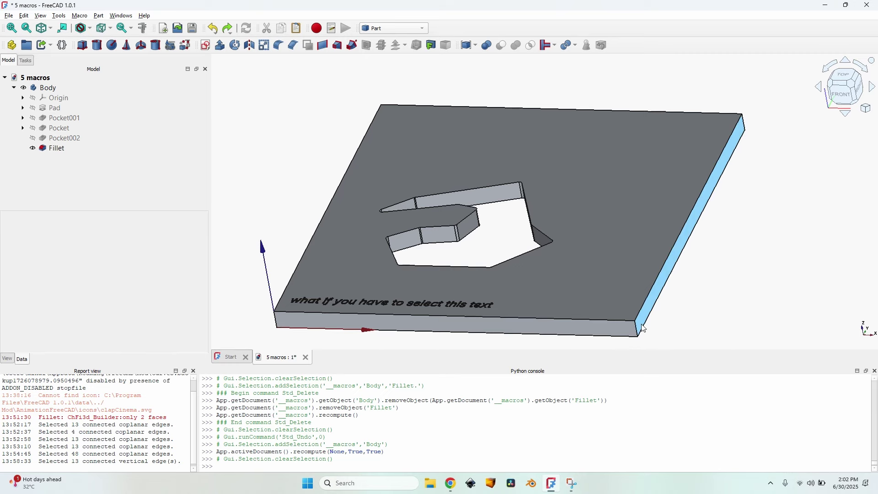
Examine the plate's engraved text and the cutout's filleted inner walls up close
scroll(424, 314, "up", 5)
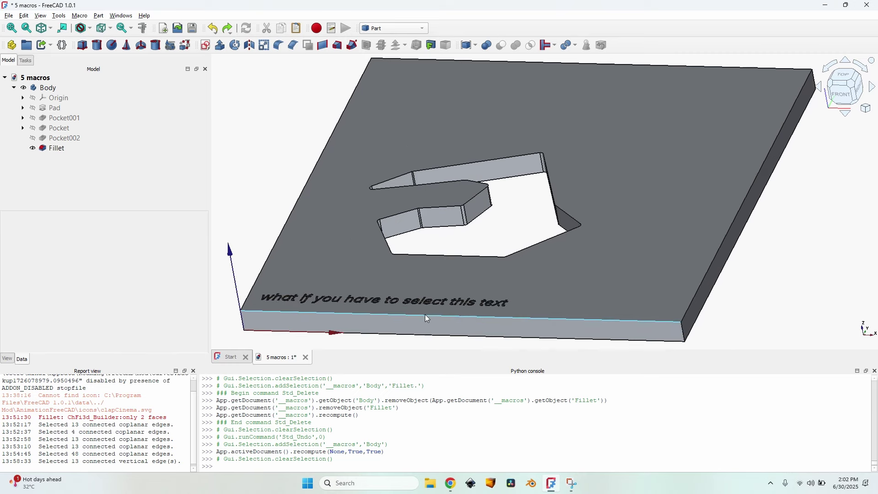
scroll(418, 282, "up", 4)
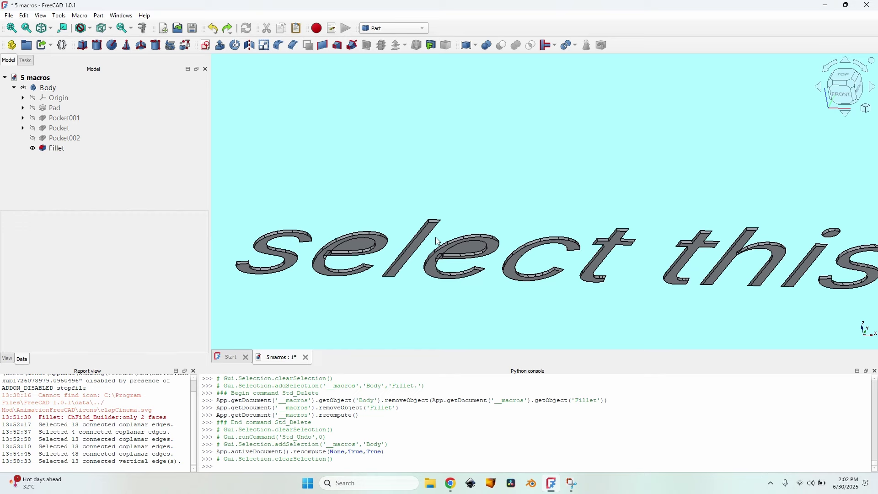
scroll(436, 237, "down", 10)
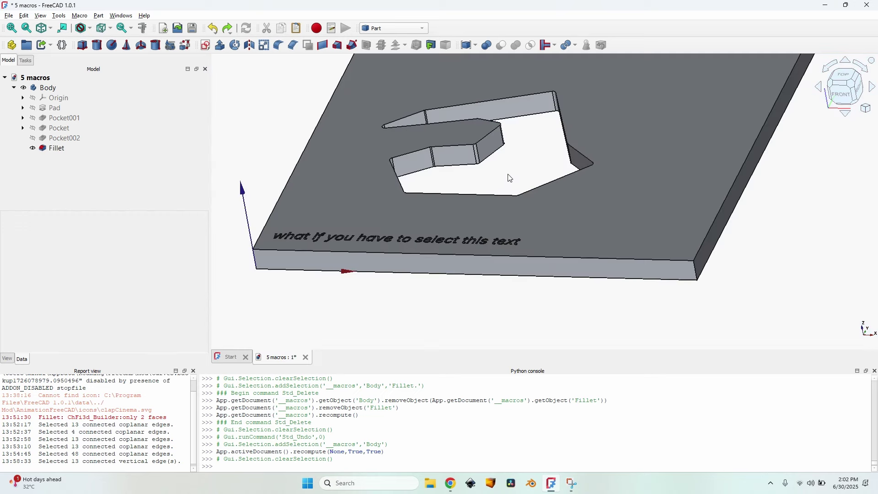
scroll(511, 178, "up", 4)
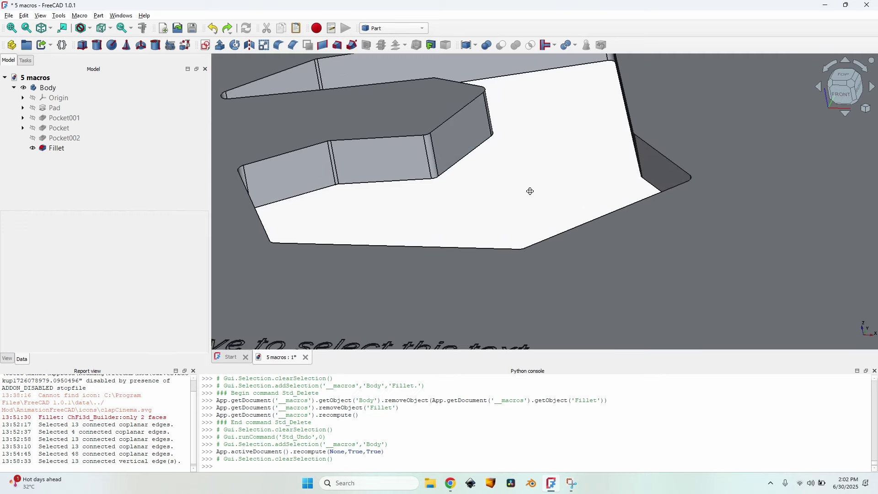
middle_click_drag(528, 191, 573, 191)
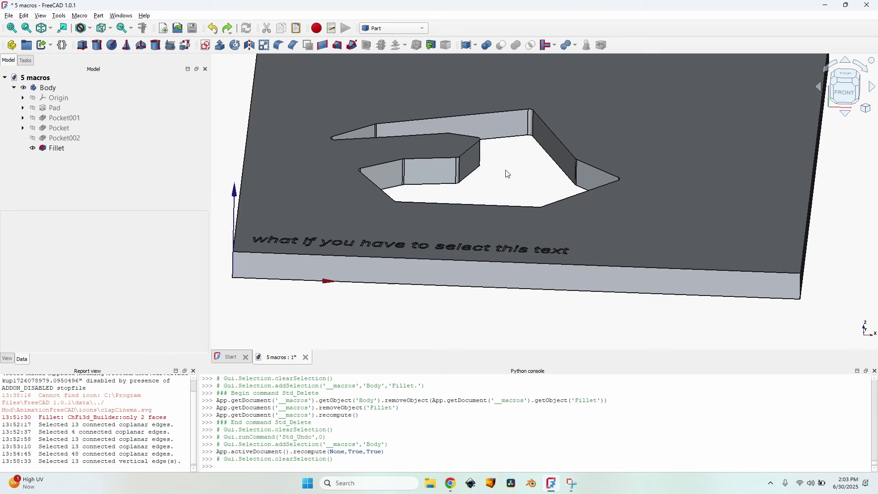
scroll(507, 171, "up", 1)
middle_click_drag(517, 174, 491, 223)
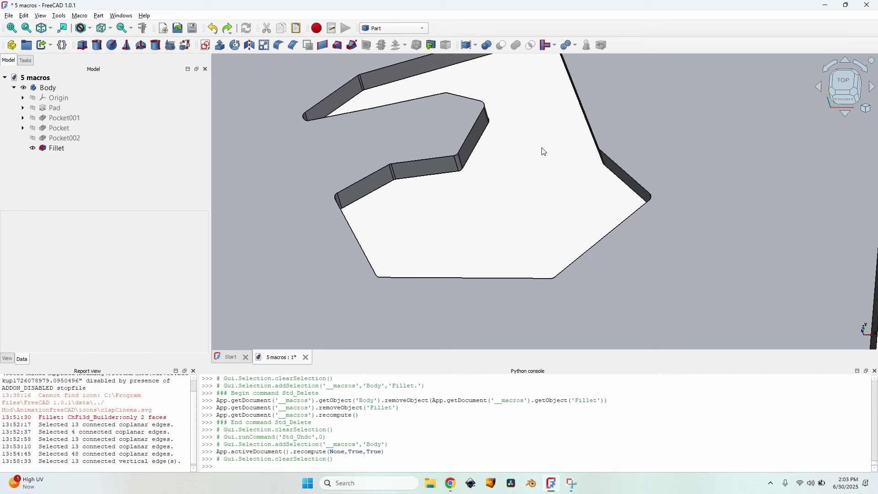
Select three adjacent inner wall faces of the cutout one by one, including the fillet face between the two flat walls
left_click(469, 143)
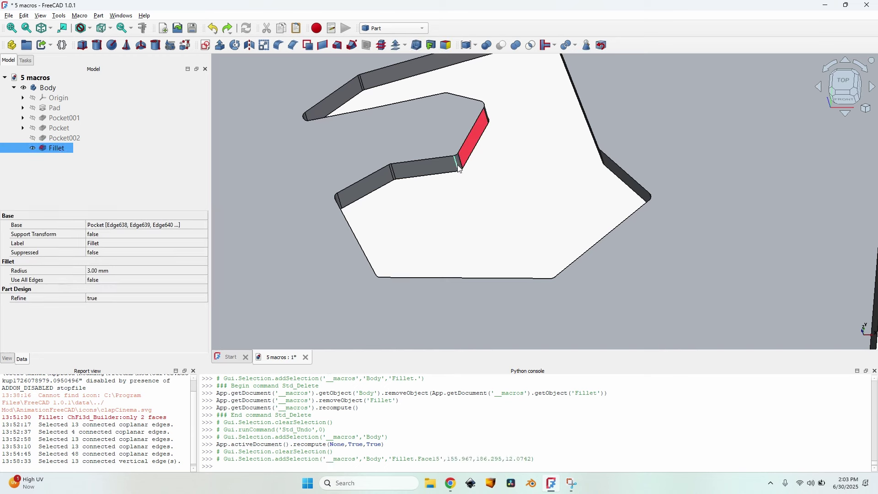
left_click(458, 163, "ctrl")
left_click(442, 166, "ctrl")
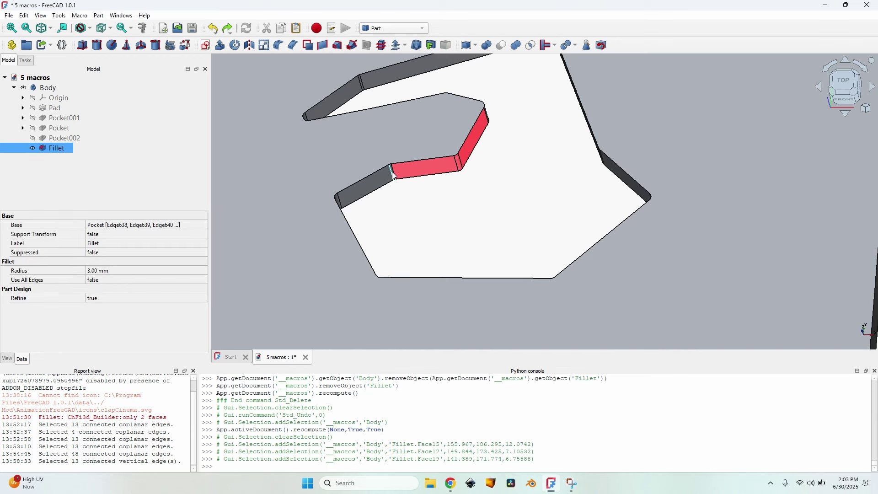
scroll(394, 168, "up", 1)
scroll(394, 168, "down", 1)
middle_click_drag(394, 168, 503, 239)
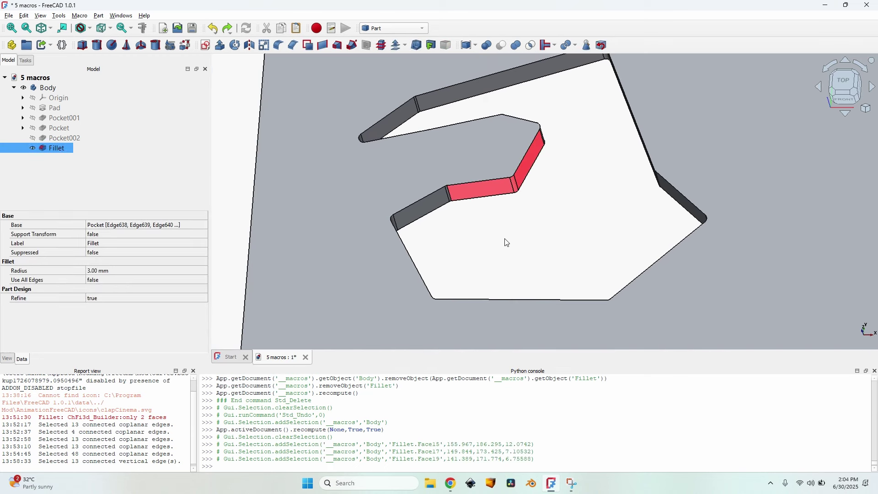
Switch to the CAM workbench and create a job for the plate body
left_click(376, 32)
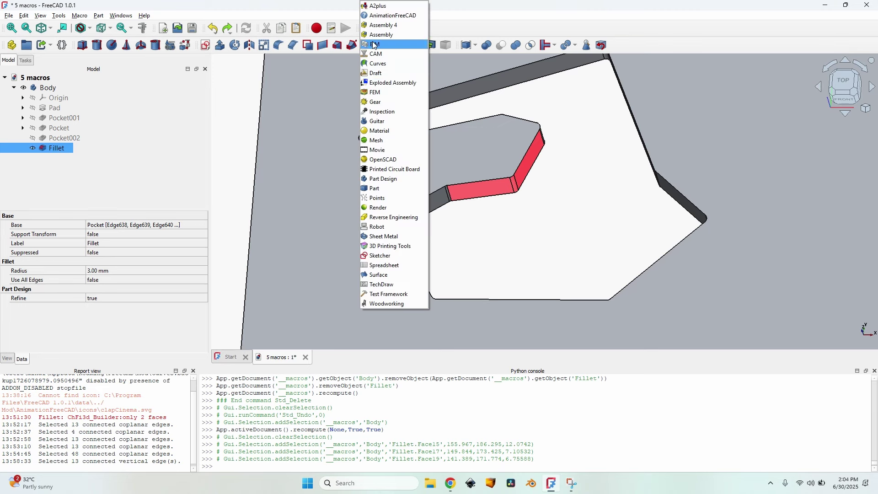
left_click(392, 58)
left_click(47, 87)
left_click(82, 45)
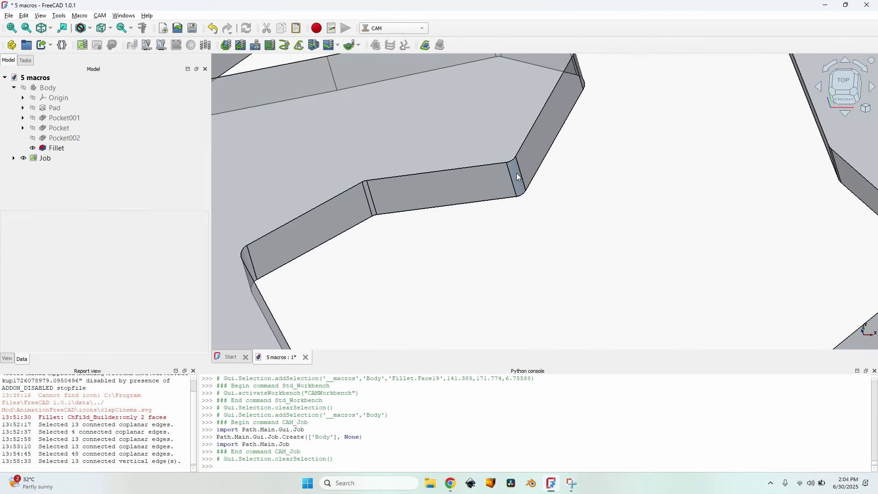
Add a Pocket Shape operation to the job and apply it with the default ZigZag pattern and no base geometry
left_click(256, 46)
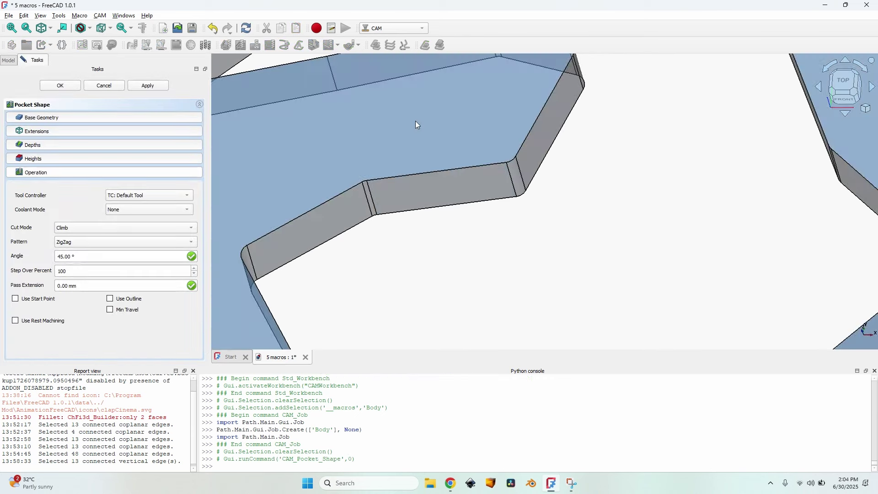
scroll(502, 194, "down", 3)
scroll(502, 195, "down", 2)
left_click(147, 85)
scroll(435, 219, "down", 3)
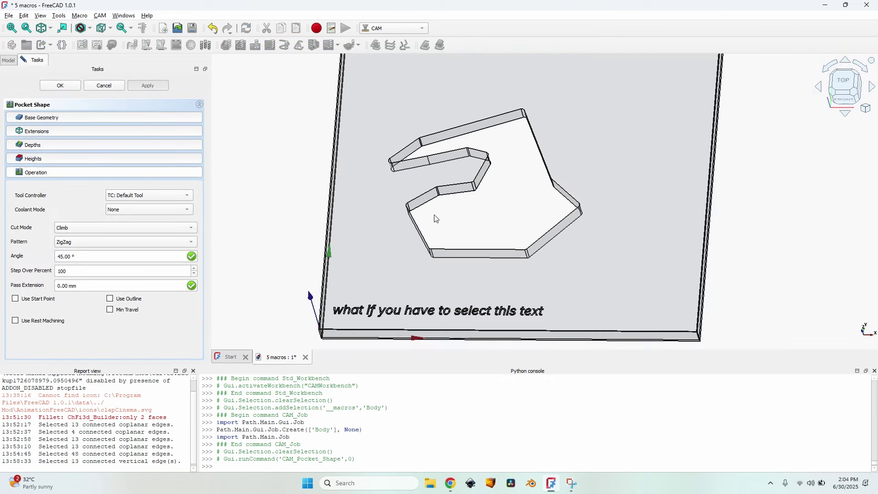
scroll(436, 219, "up", 4)
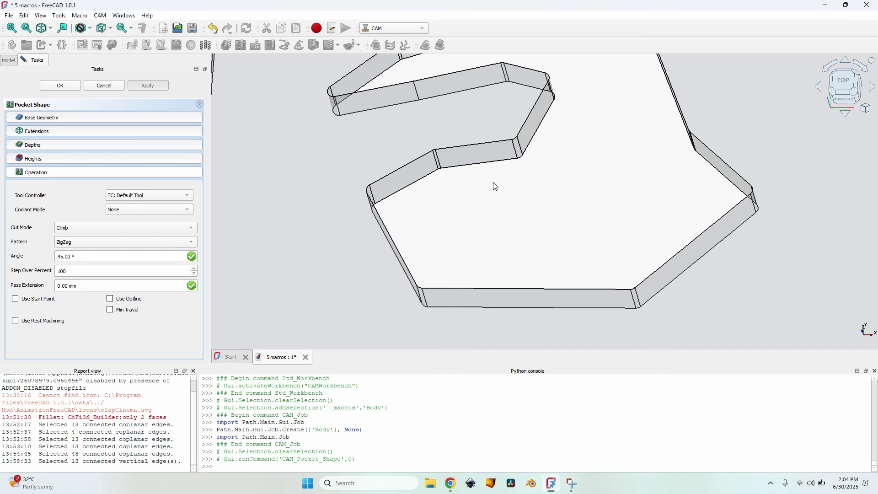
scroll(489, 194, "down", 3)
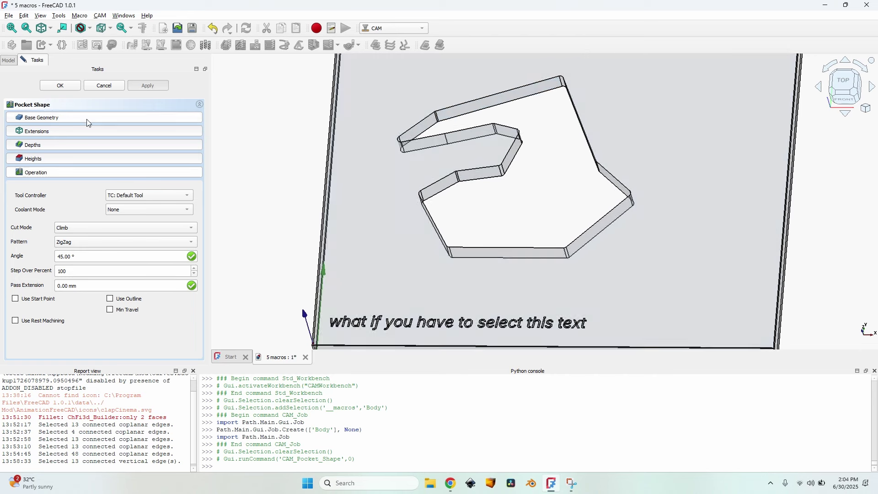
Try picking three adjacent cutout wall faces individually for the pocket, and clear the selection
scroll(486, 167, "up", 4)
left_click(491, 176)
left_click(518, 178, "ctrl")
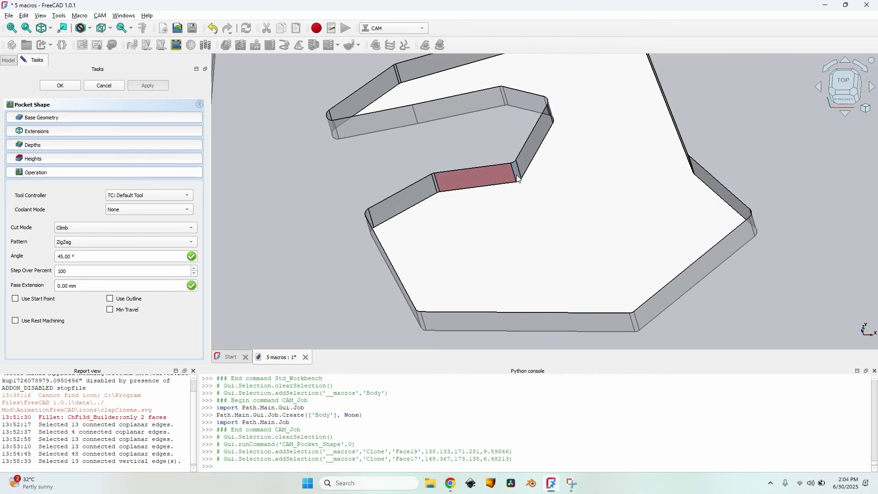
left_click(526, 149, "ctrl")
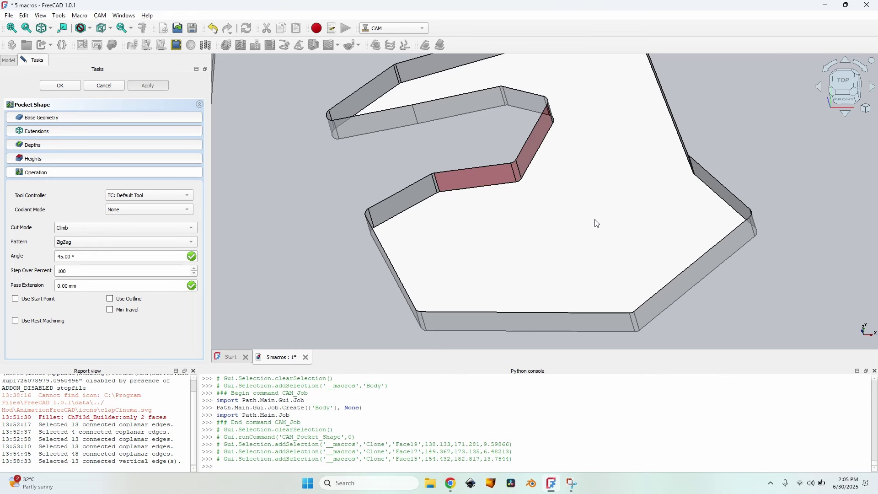
key("alt+Tab")
scroll(366, 213, "down", 2)
left_click(527, 215)
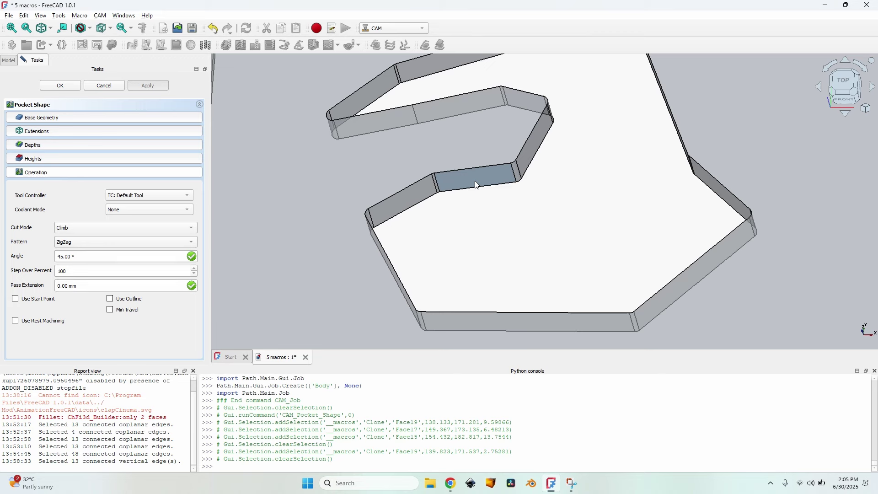
Select one inner wall face of the cutout and run Select_Connected_Vertical_Faces.FCMacro to select all connected wall faces
left_click(477, 185)
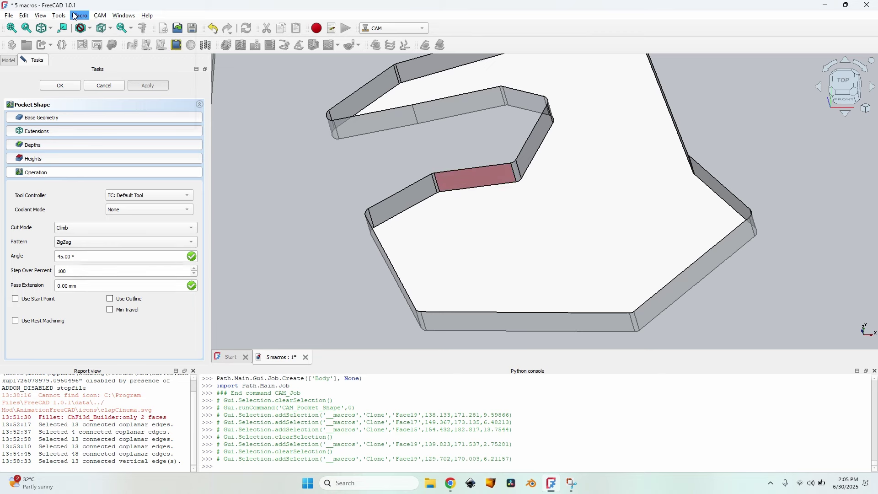
left_click(79, 16)
left_click(110, 37)
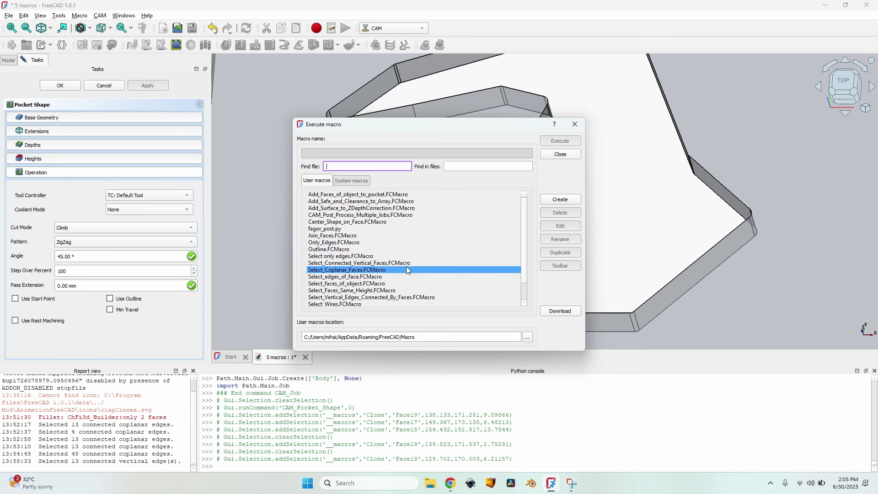
left_click(406, 264)
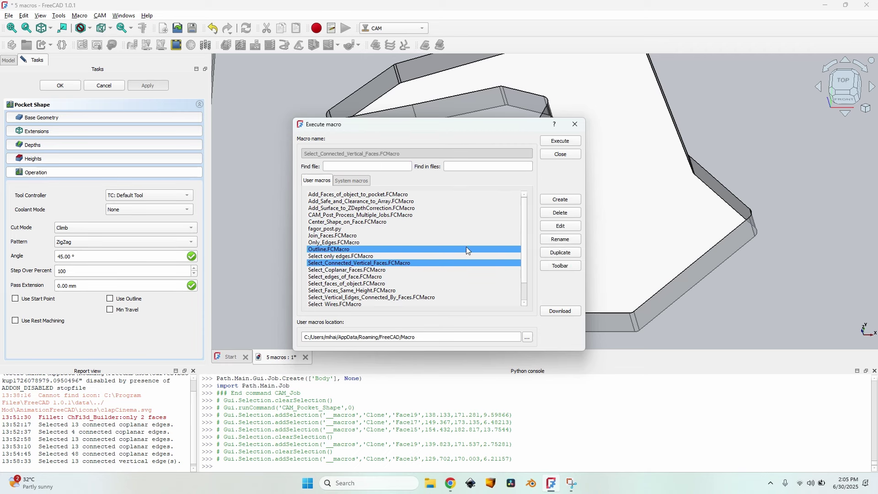
left_click(562, 141)
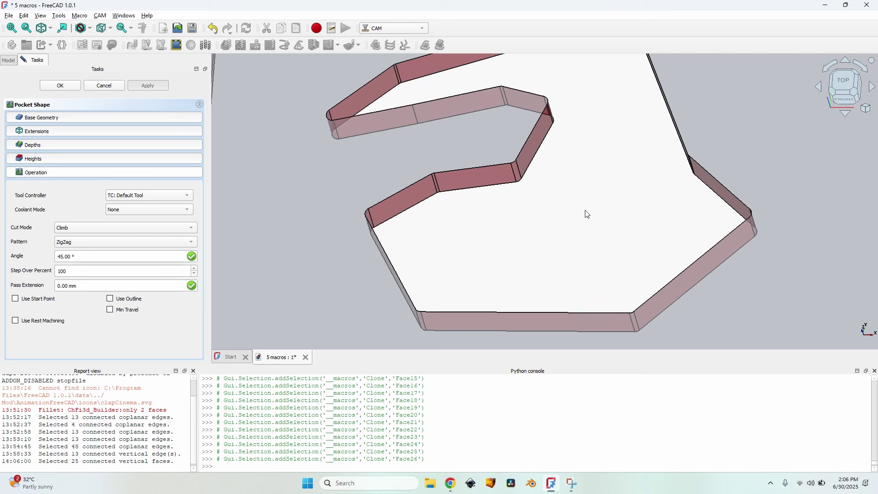
Add the selected wall faces as the pocket's base geometry, apply the operation and inspect the toolpath from several angles
left_click(46, 119)
left_click(41, 227)
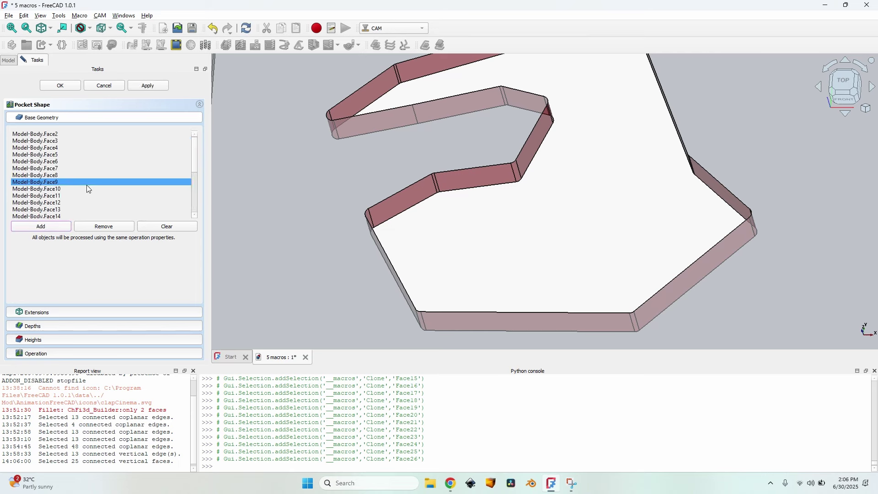
left_click(144, 85)
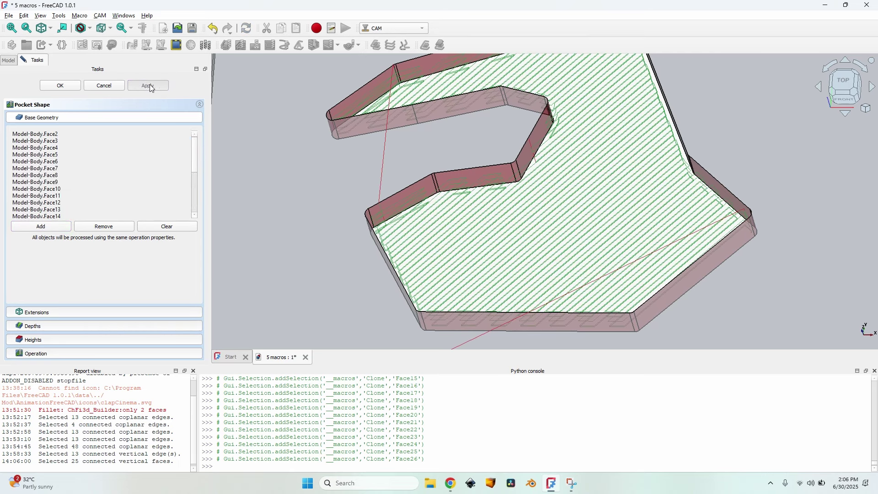
scroll(589, 225, "down", 5)
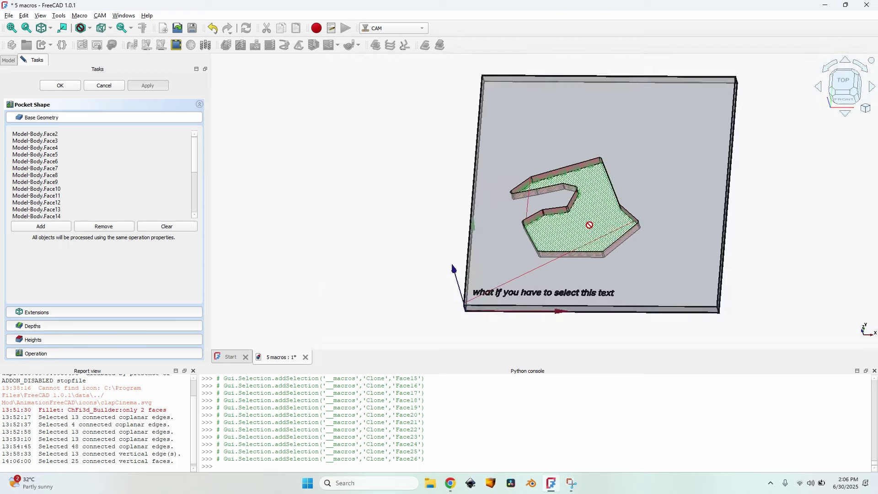
middle_click_drag(462, 251, 451, 195)
scroll(606, 282, "up", 10)
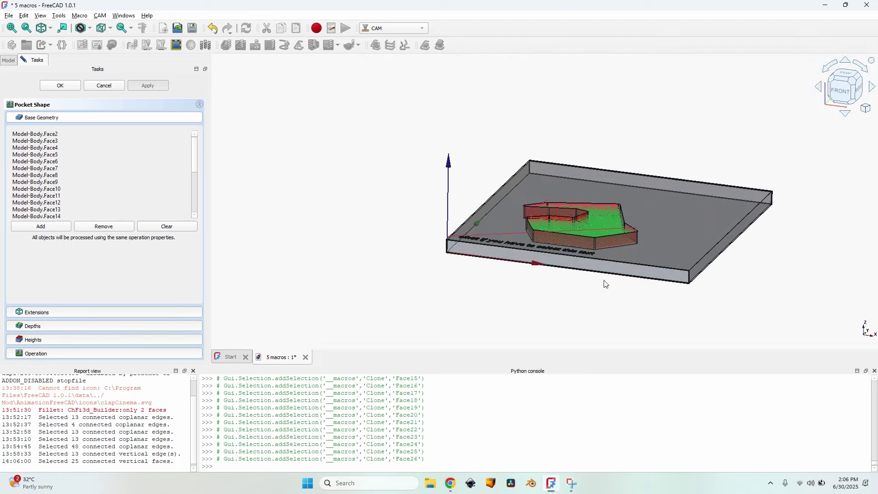
scroll(530, 209, "down", 10)
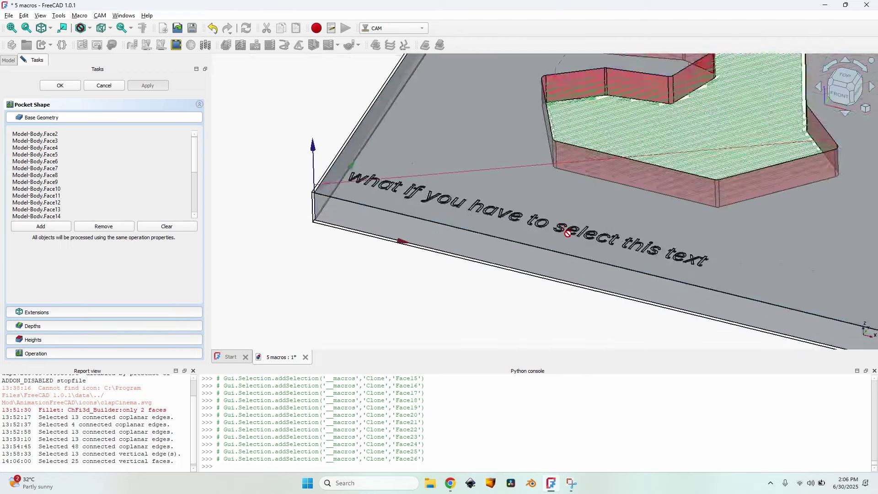
middle_click_drag(648, 225, 526, 219)
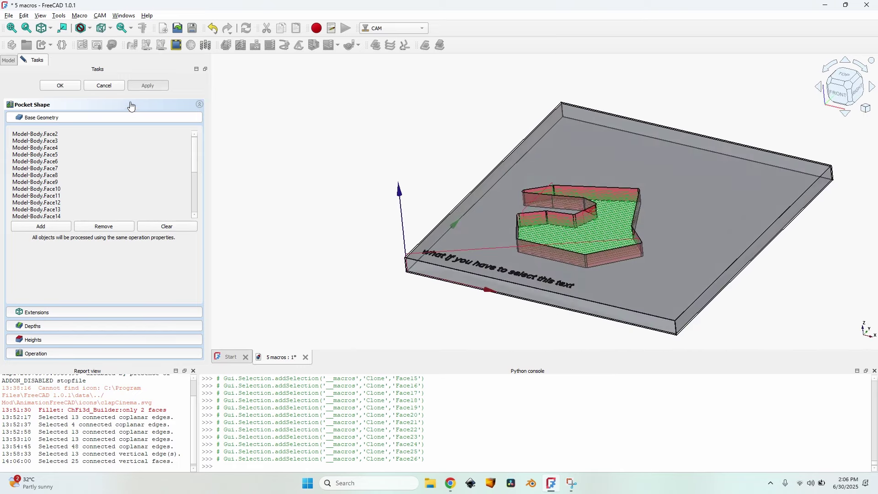
scroll(430, 195, "up", 5)
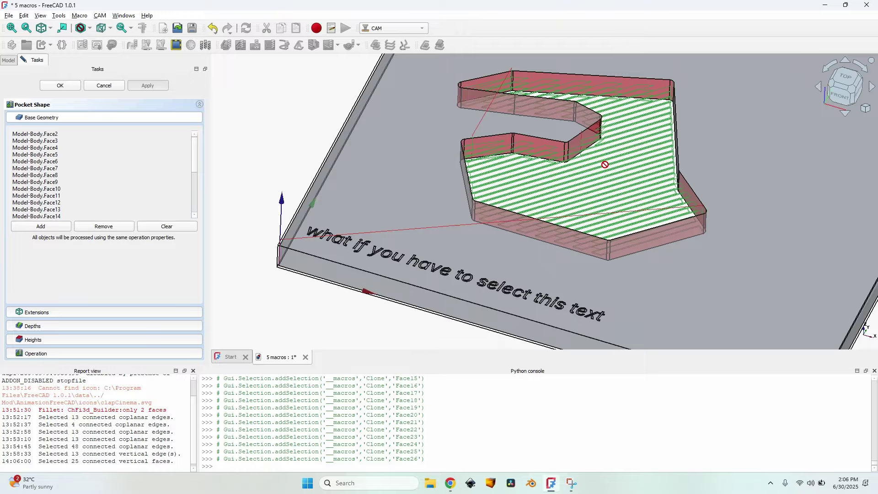
middle_click_drag(604, 165, 579, 195)
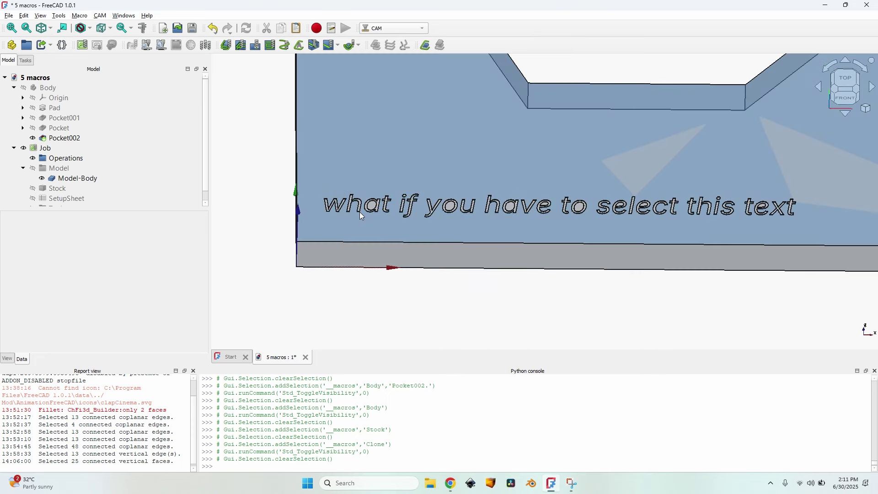
Try selecting the bottom faces of the engraved letters w, h and a one by one, and clear the selection
scroll(359, 212, "up", 8)
left_click(273, 163)
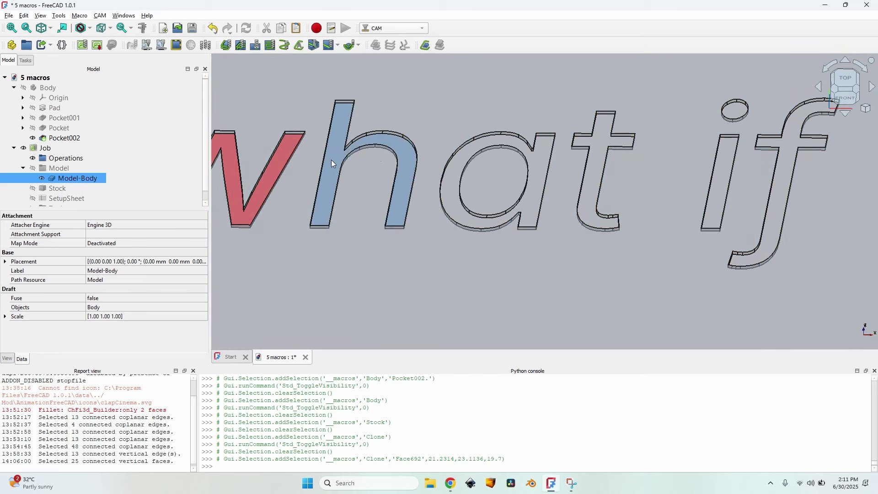
left_click(331, 160, "ctrl")
left_click(540, 151, "ctrl")
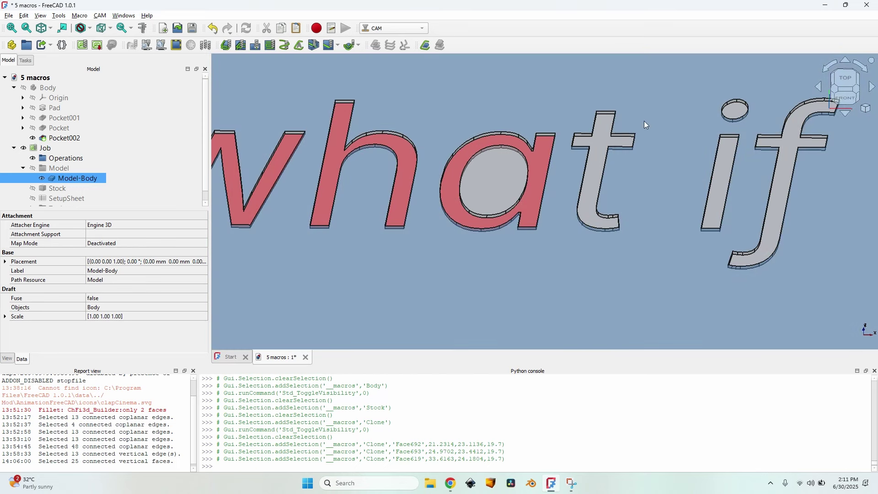
scroll(645, 124, "down", 6)
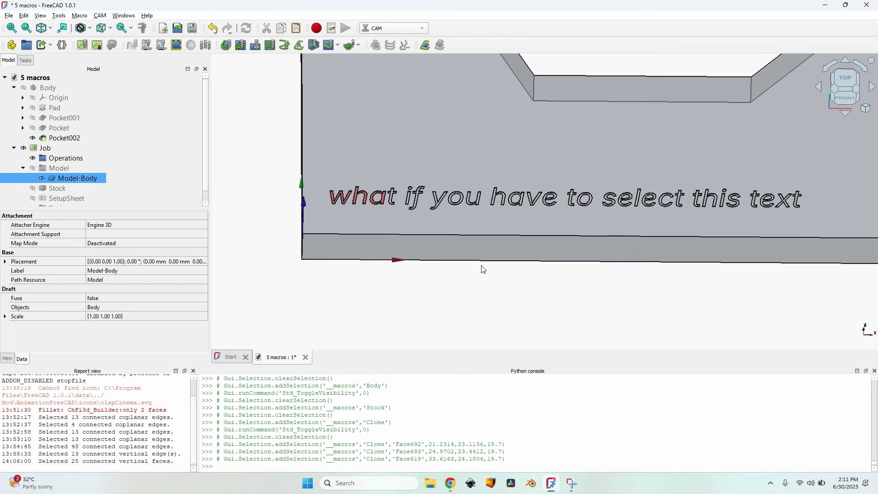
left_click(482, 270)
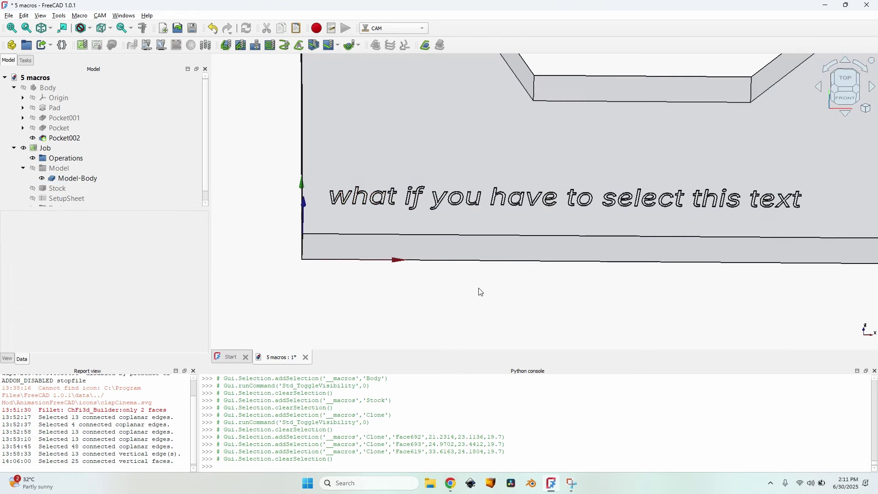
Switch to the browser, review the Patreon post offering the Faces_Same_Height.FCMacro attachment, and return to FreeCAD
left_click(447, 488)
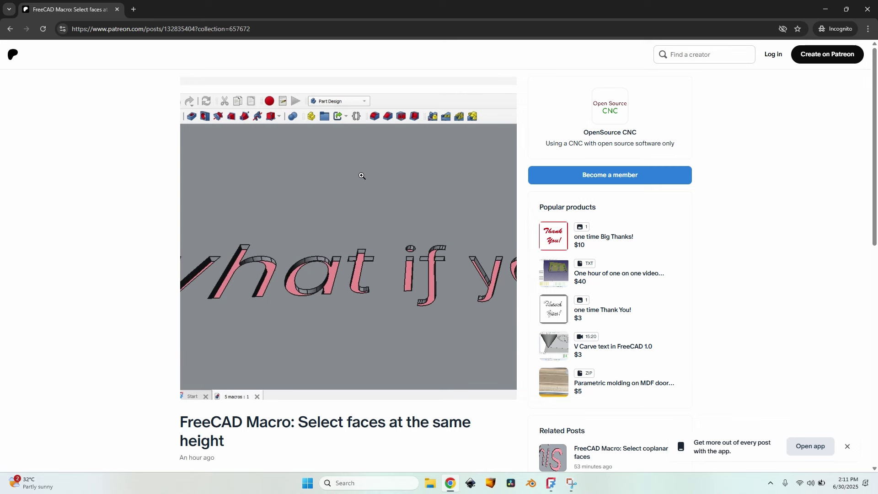
scroll(361, 175, "down", 2)
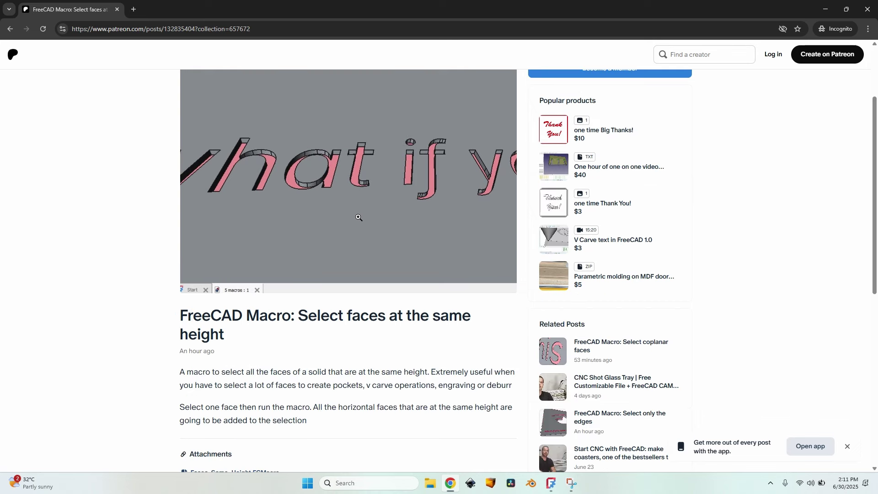
scroll(359, 218, "down", 2)
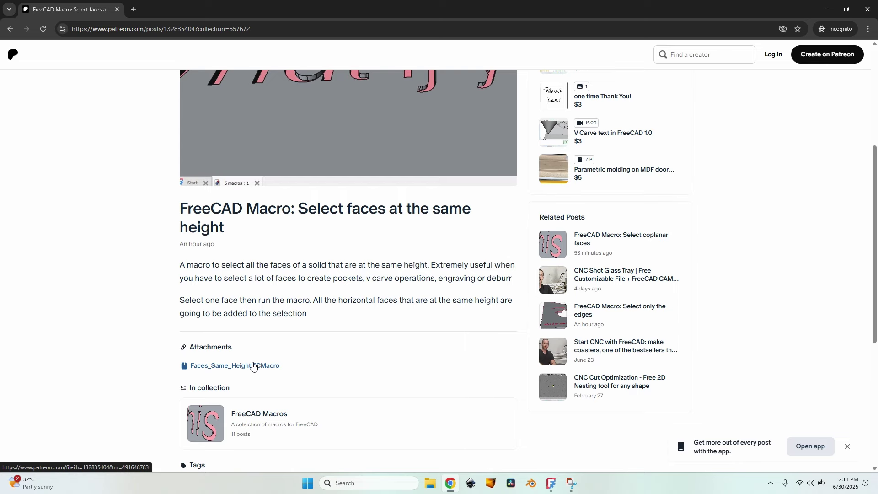
key("alt+Tab")
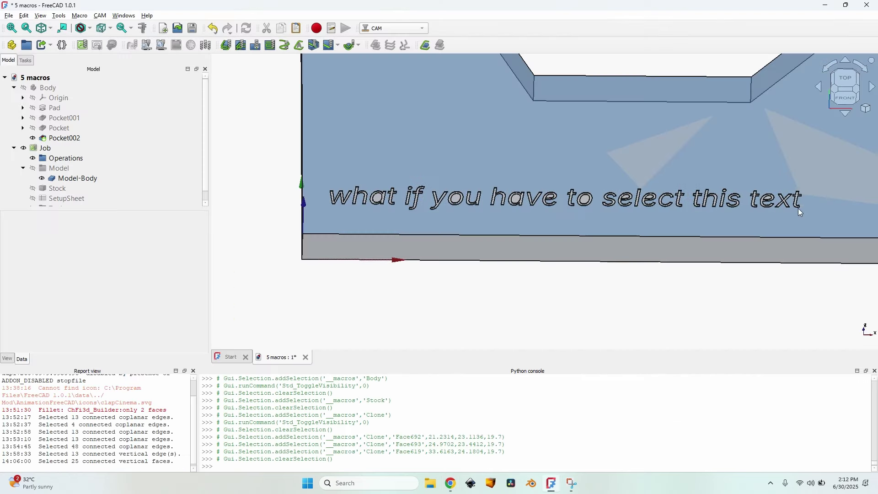
Select the face of the letter t in "what", run the Select_Faces_Same_Height macro and inspect the selection along the text
scroll(393, 210, "up", 5)
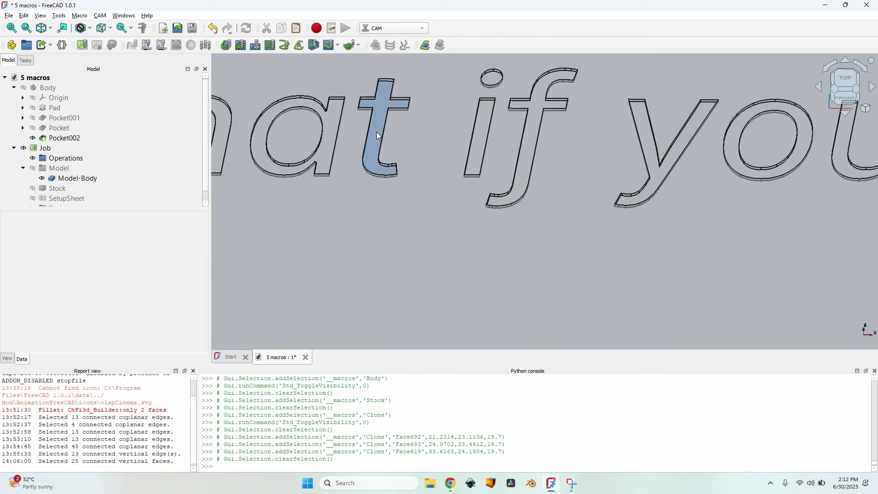
left_click(379, 136)
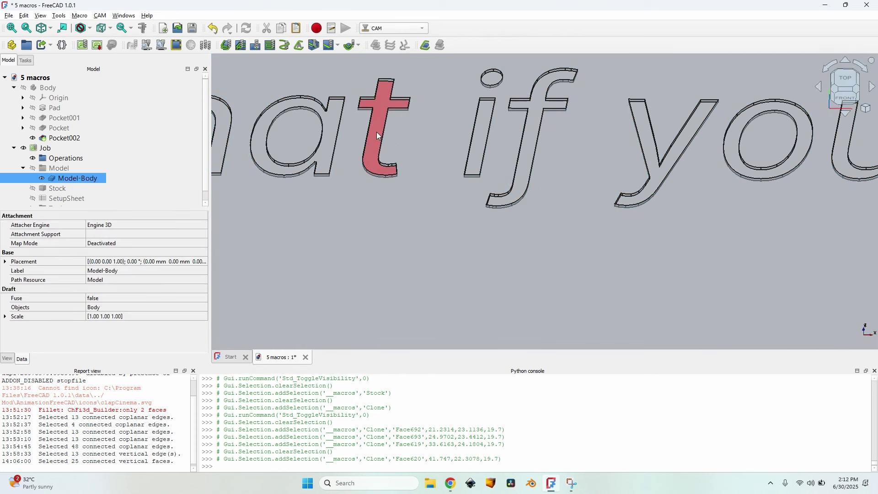
left_click(79, 15)
mouse_move(176, 47)
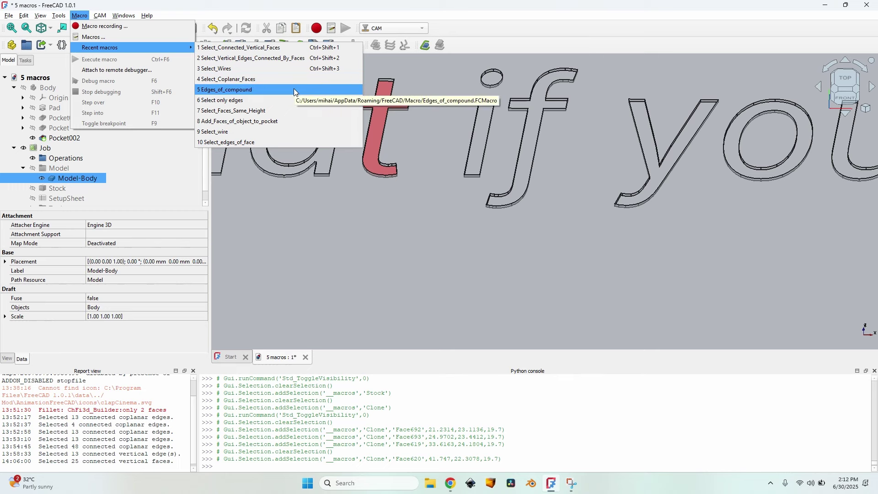
left_click(292, 110)
scroll(590, 218, "up", 3)
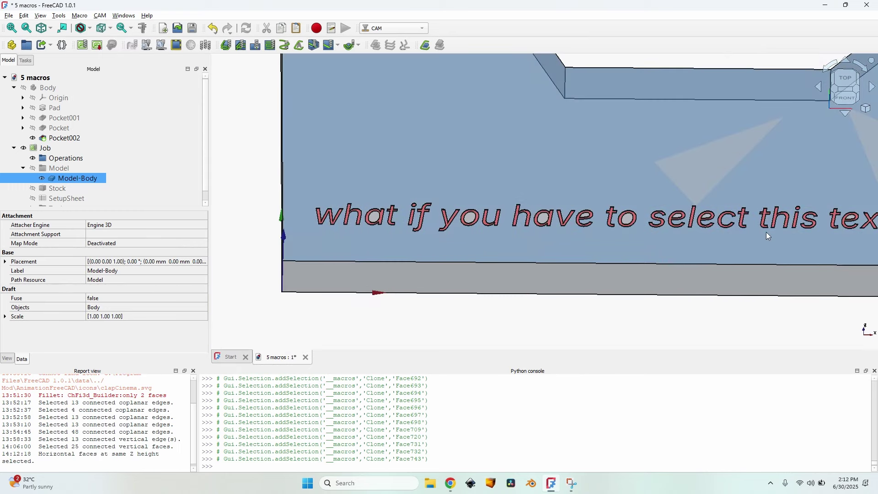
middle_click_drag(765, 231, 578, 243)
scroll(577, 243, "up", 1)
scroll(577, 243, "up", 2)
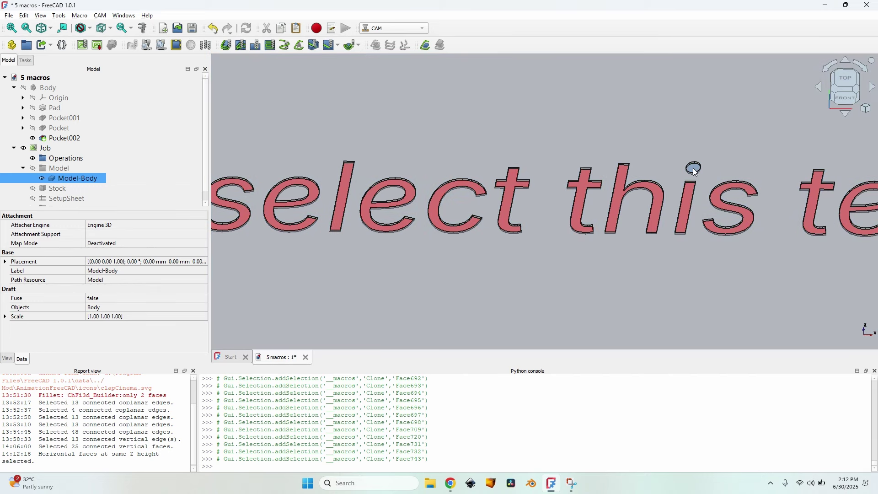
scroll(559, 206, "down", 3)
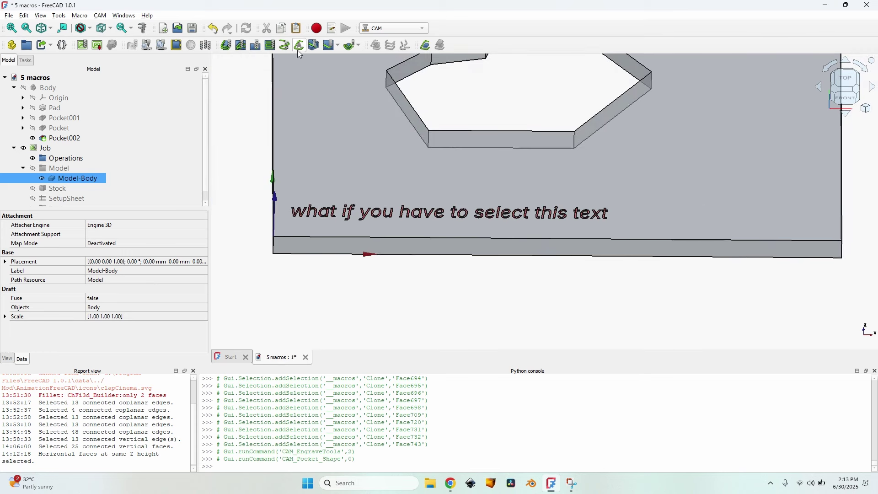
Try to add a Vcarve operation for the selected text faces, and dismiss the error dialog
left_click(338, 45)
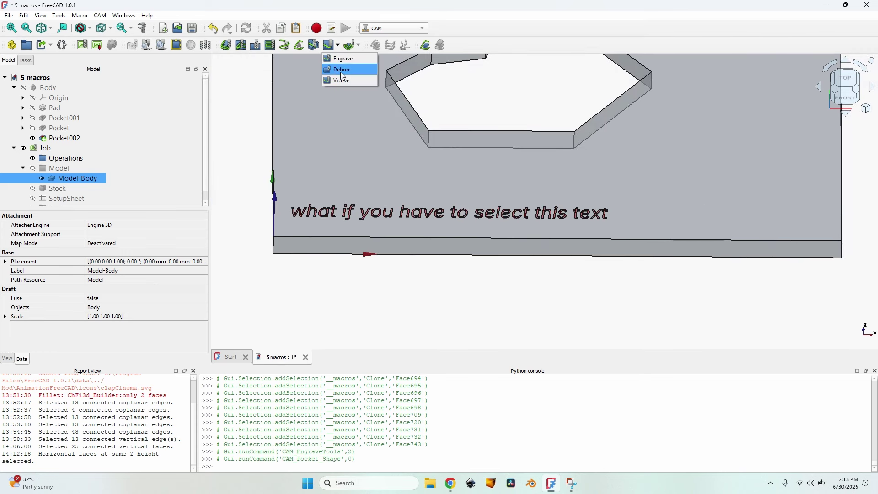
left_click(345, 82)
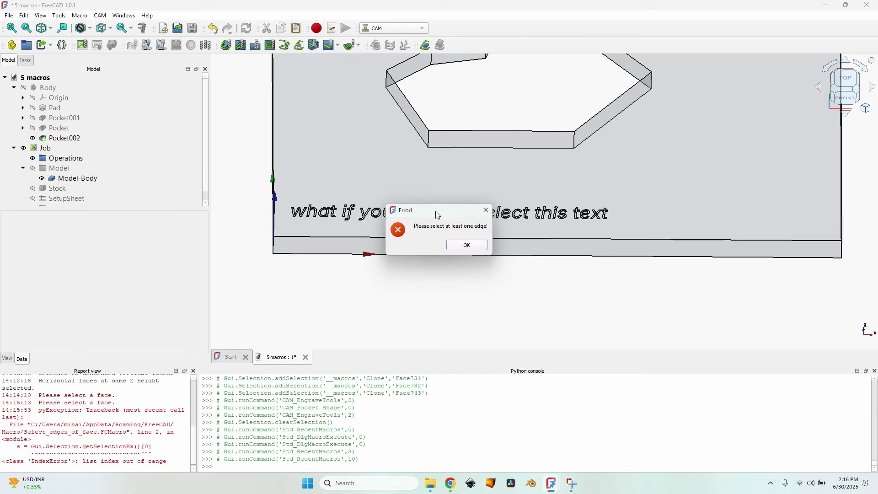
left_click(466, 245)
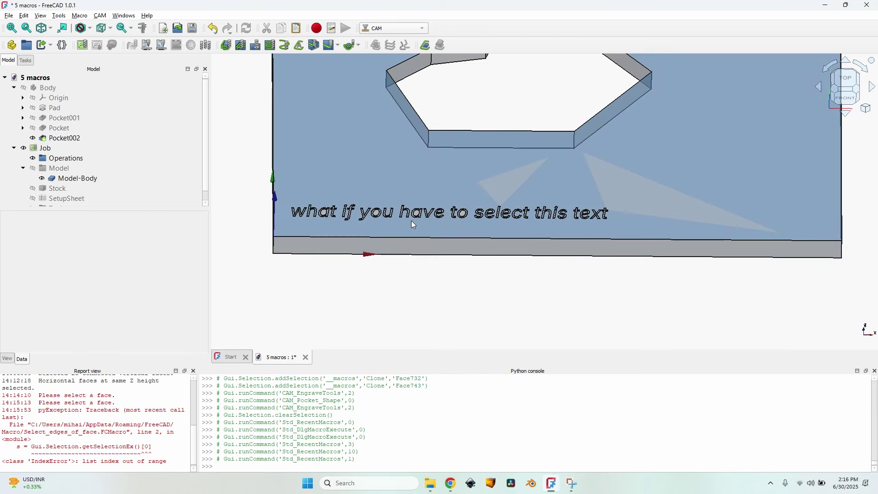
Edit the Job and add the 60 degree V-bit to its tools
scroll(402, 213, "up", 6)
left_click(42, 149)
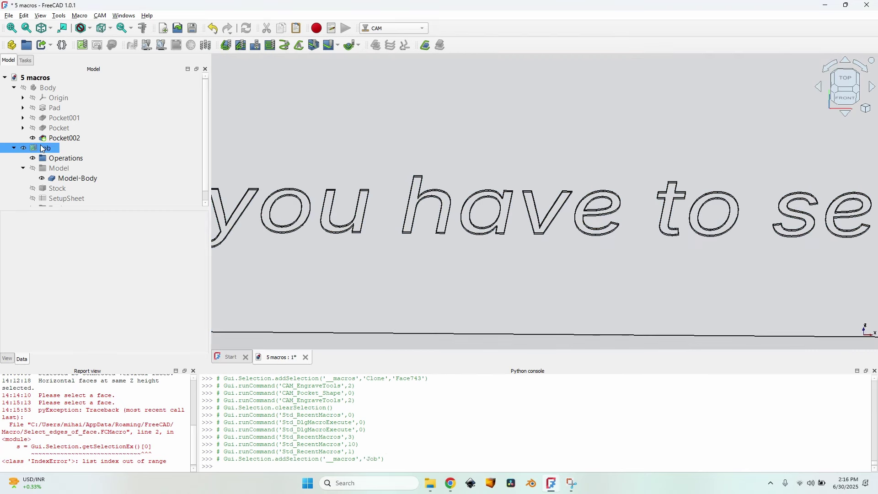
double_click(42, 149)
left_click(73, 117)
left_click(104, 326)
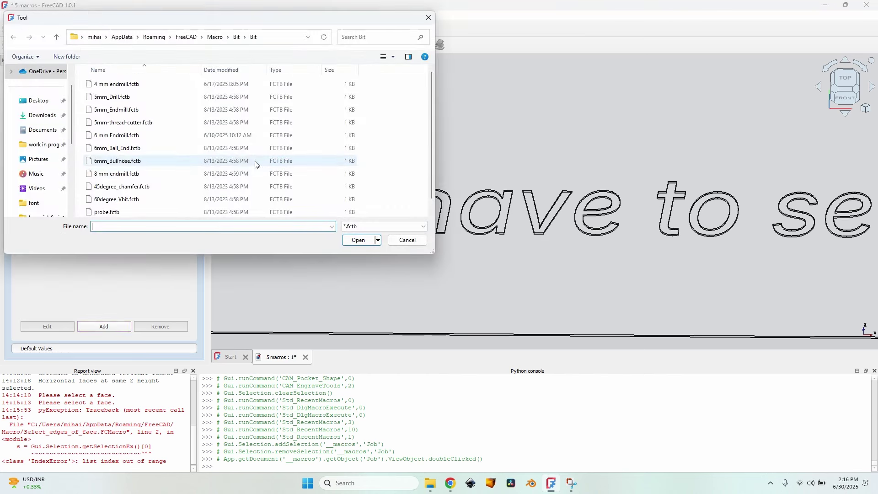
scroll(256, 165, "down", 1)
left_click(78, 90)
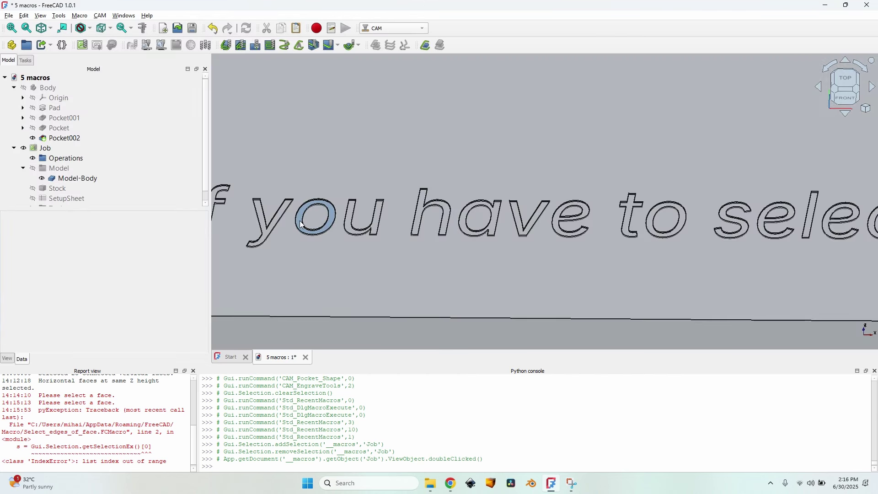
Select the face of the letter o in "you" and run the Faces_Same_Height macro to select all the text faces
left_click(302, 225)
left_click(78, 17)
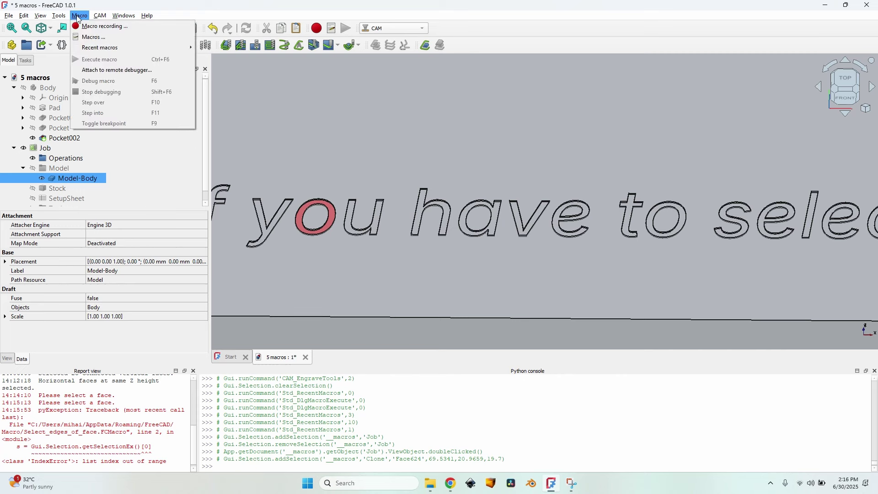
mouse_move(125, 48)
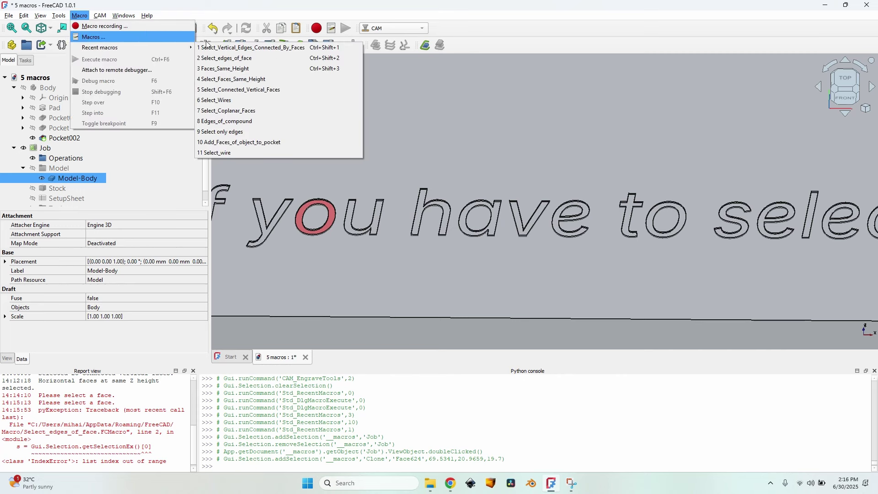
left_click(264, 68)
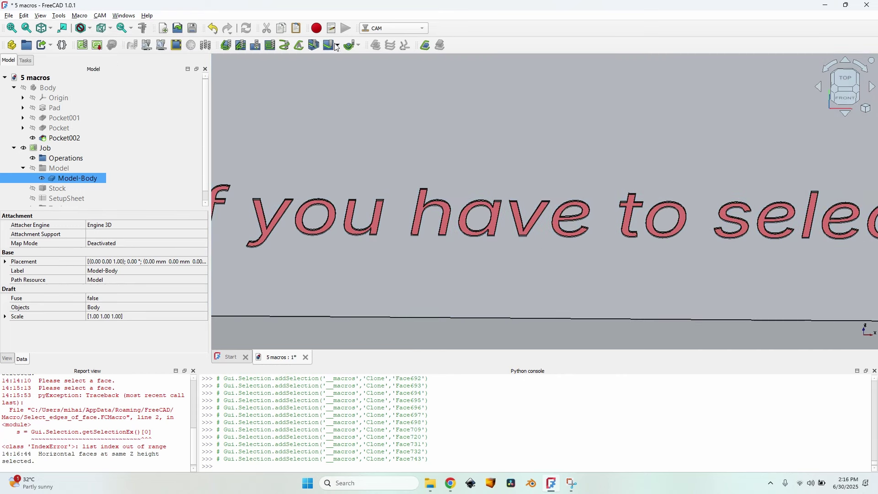
Add a Vcarve operation using 60 Deg. V-Bit001 with the selected text faces as base geometry, and inspect its toolpath
left_click(338, 46)
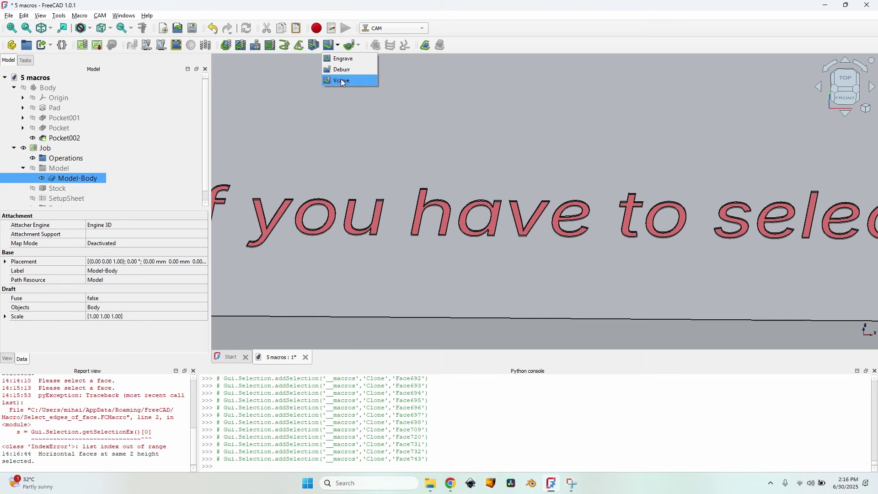
left_click(342, 81)
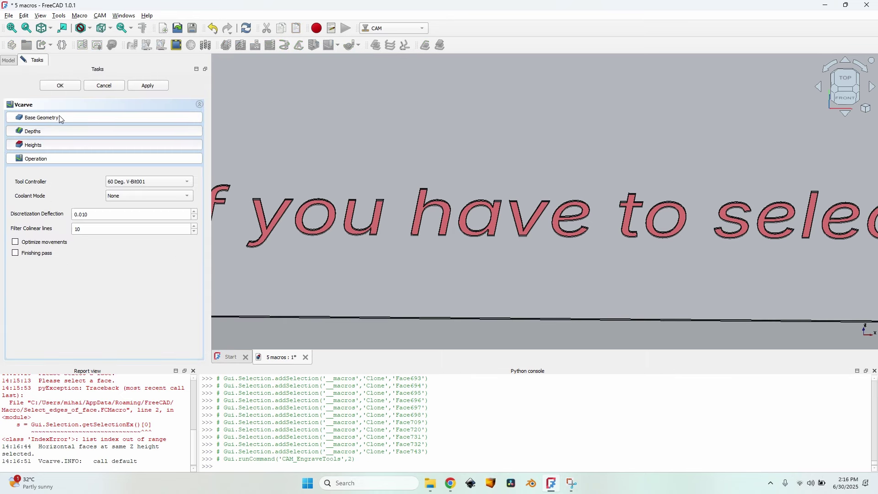
left_click(61, 118)
left_click(73, 169)
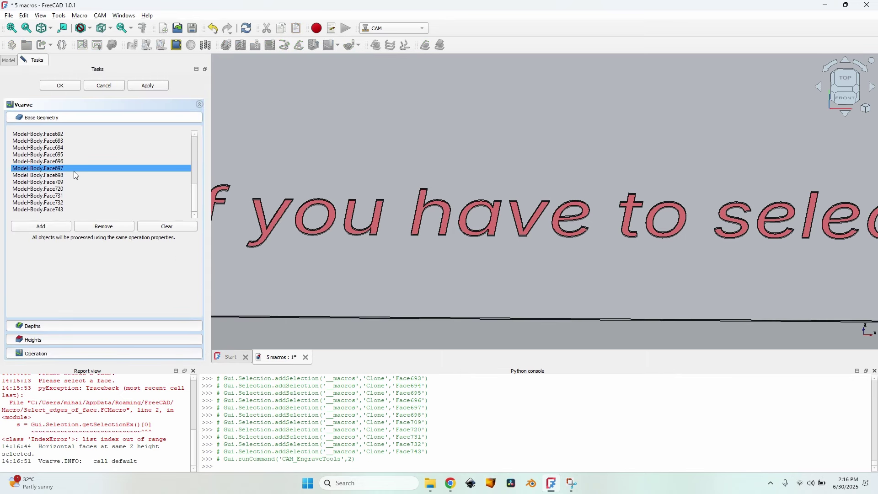
scroll(431, 173, "down", 5)
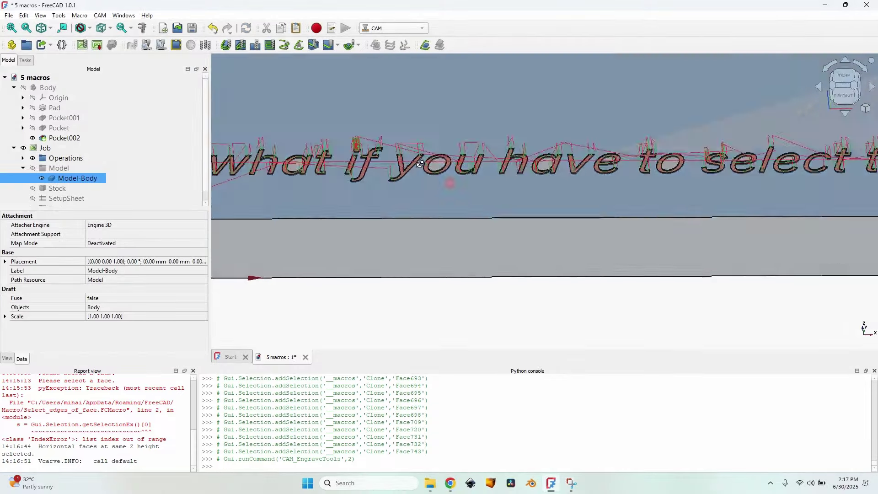
middle_click_drag(450, 183, 463, 169)
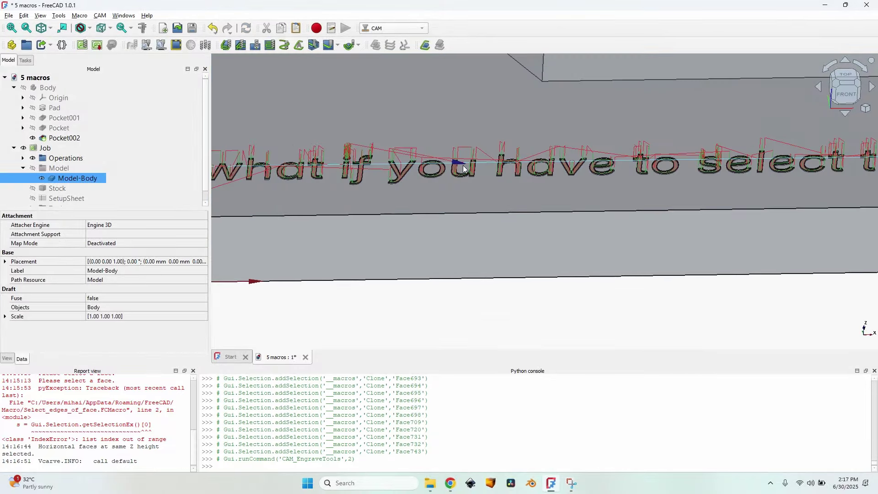
scroll(463, 169, "down", 3)
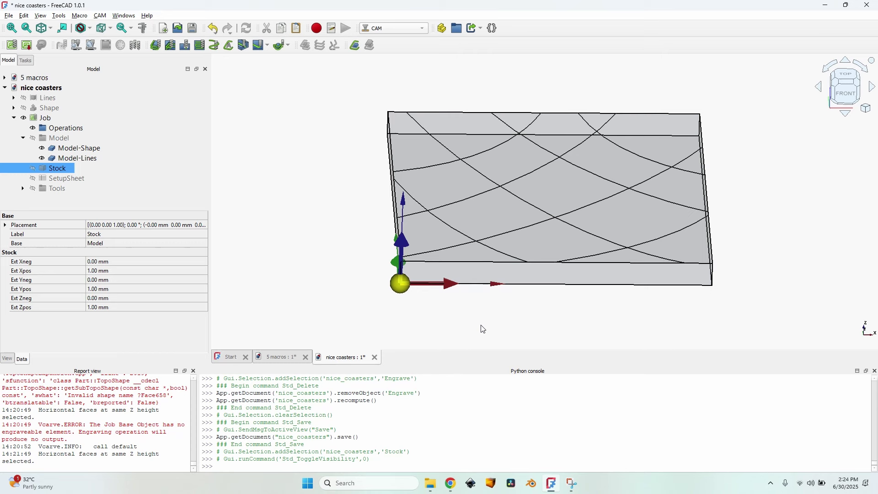
Try to add an Engrave operation using 60 Deg. V-Bit001 with the whole Model-Lines object as base geometry
left_click(96, 160)
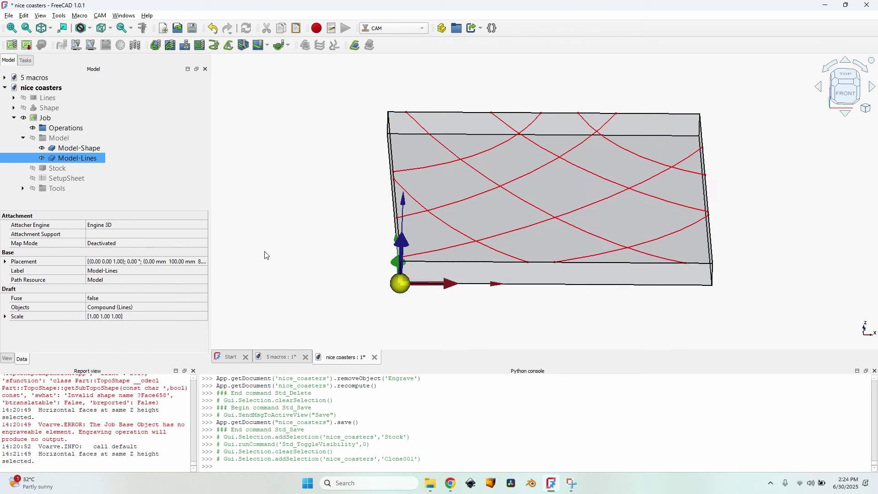
left_click(268, 46)
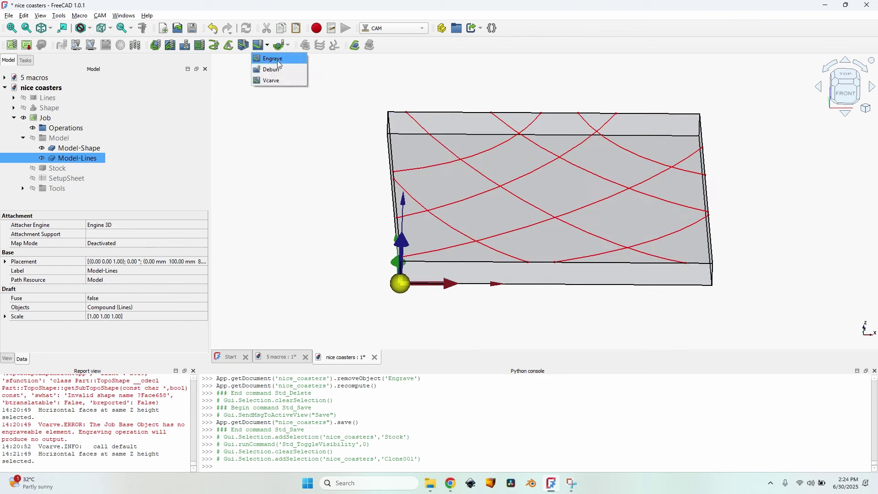
left_click(275, 58)
left_click(430, 237)
left_click(430, 246)
left_click(453, 250)
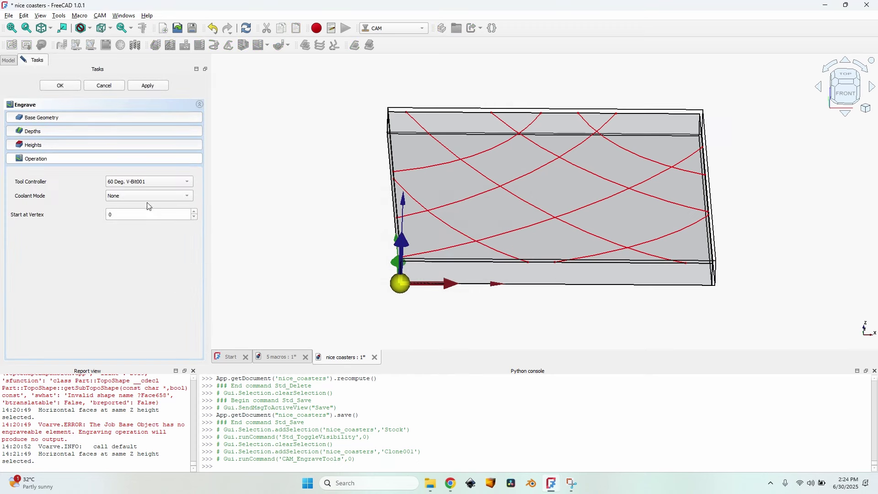
left_click(64, 118)
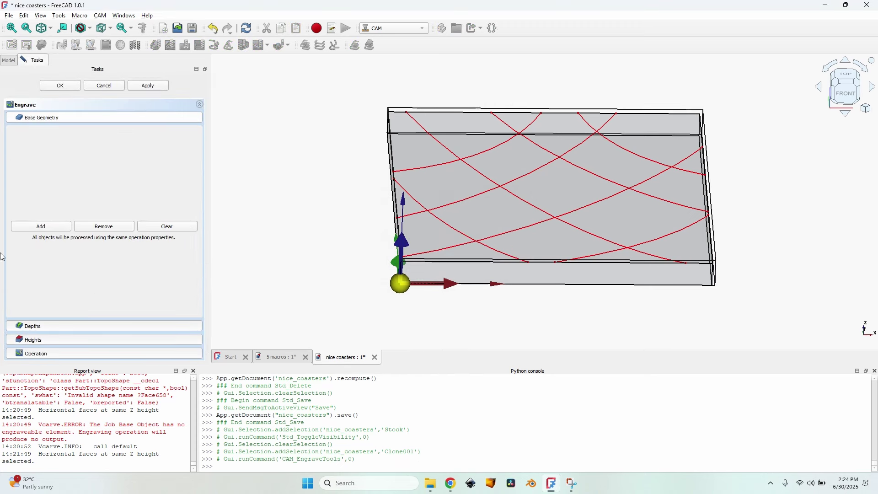
left_click(40, 226)
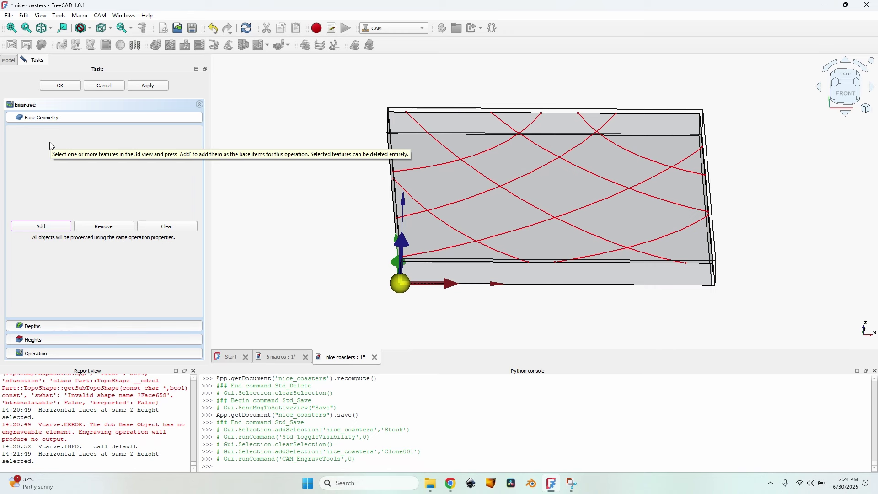
Examine the engraving lines up close and select a single long diagonal curve of Model-Lines
scroll(392, 141, "up", 6)
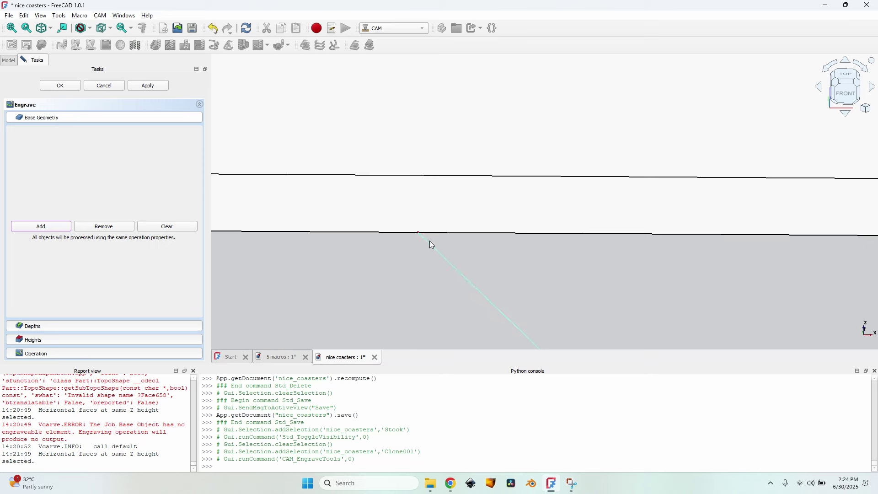
scroll(420, 222, "down", 3)
scroll(422, 215, "down", 4)
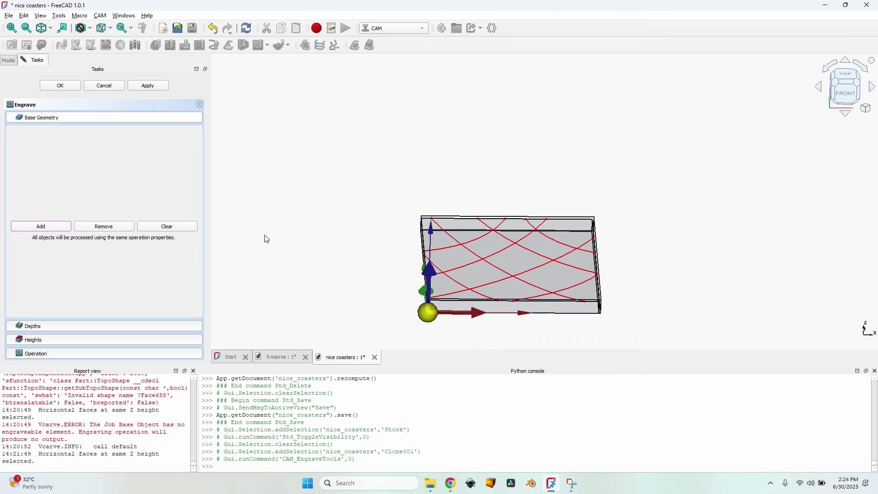
left_click(479, 259)
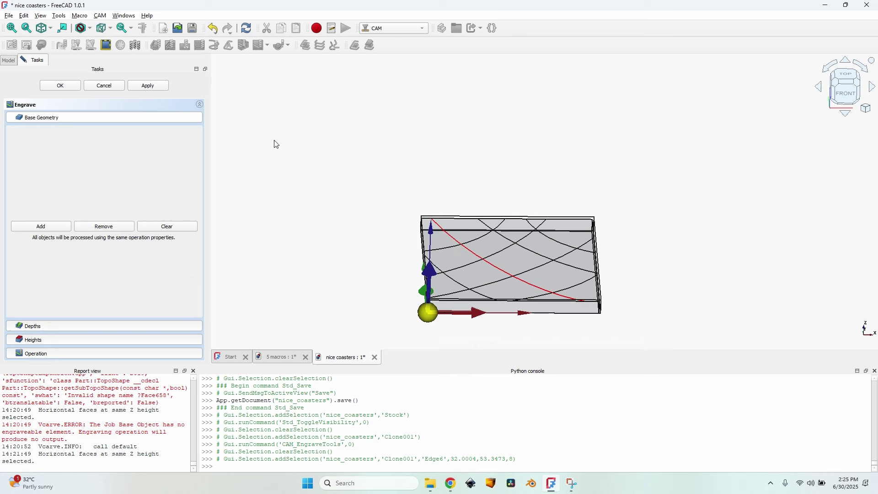
Select Model-Lines and run the Only_Edges macro to select all its edges, and inspect the selected lines
left_click(5, 63)
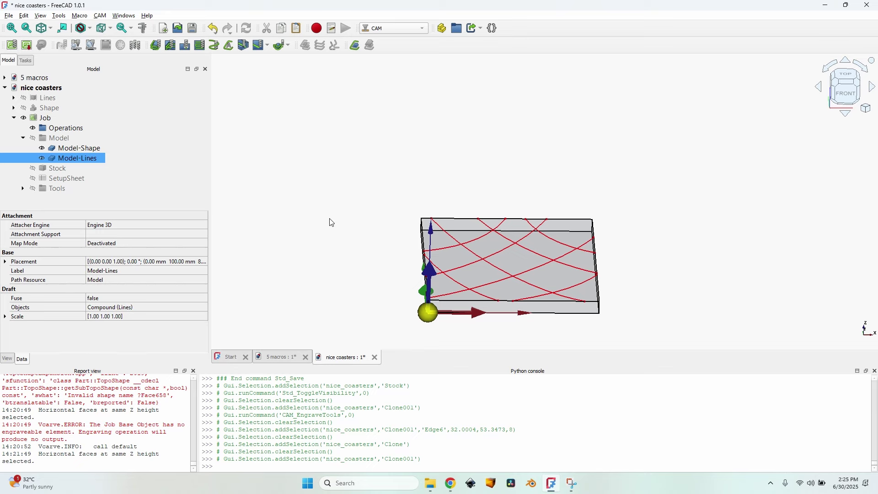
left_click(79, 16)
left_click(92, 42)
left_click(334, 249)
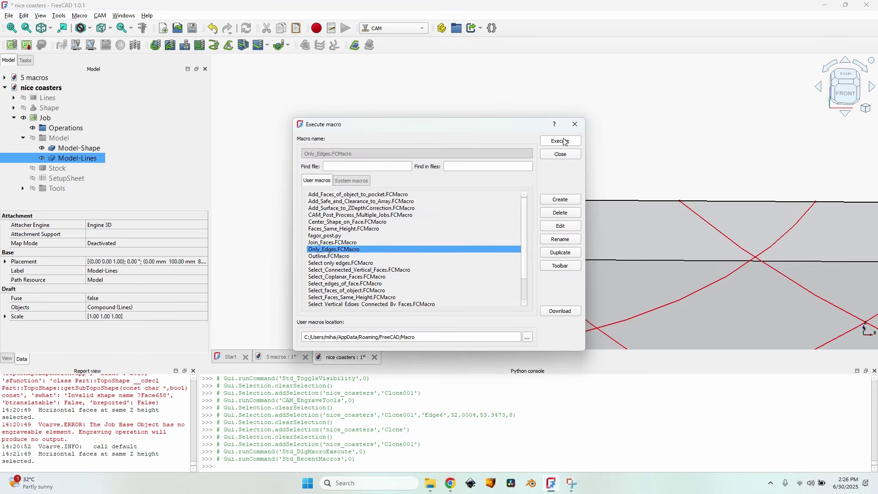
left_click(563, 141)
scroll(444, 192, "up", 5)
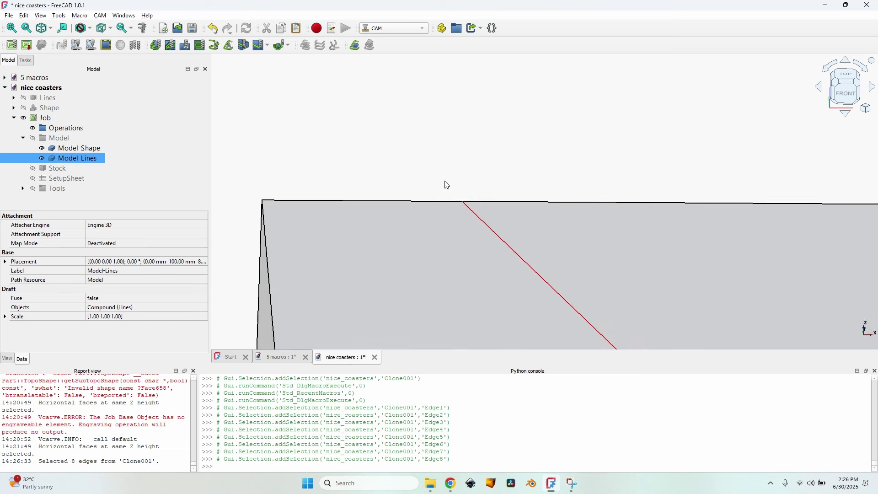
scroll(488, 256, "up", 1)
scroll(488, 256, "up", 1)
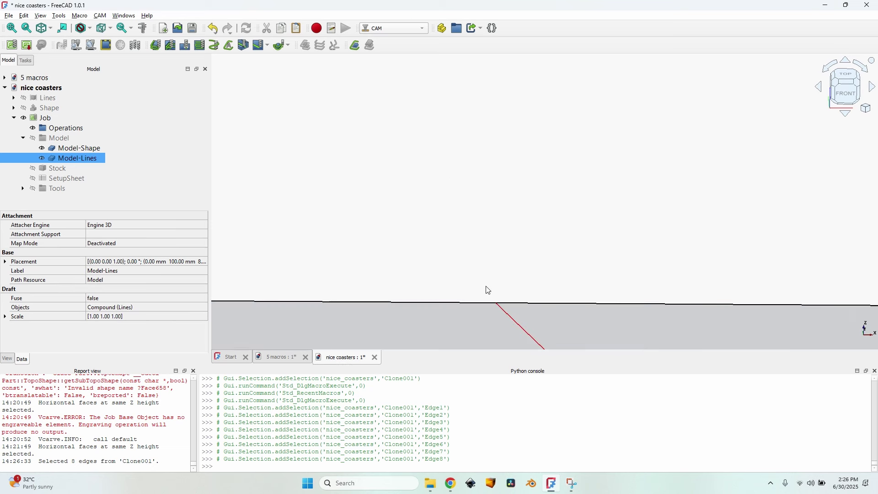
scroll(448, 215, "down", 5)
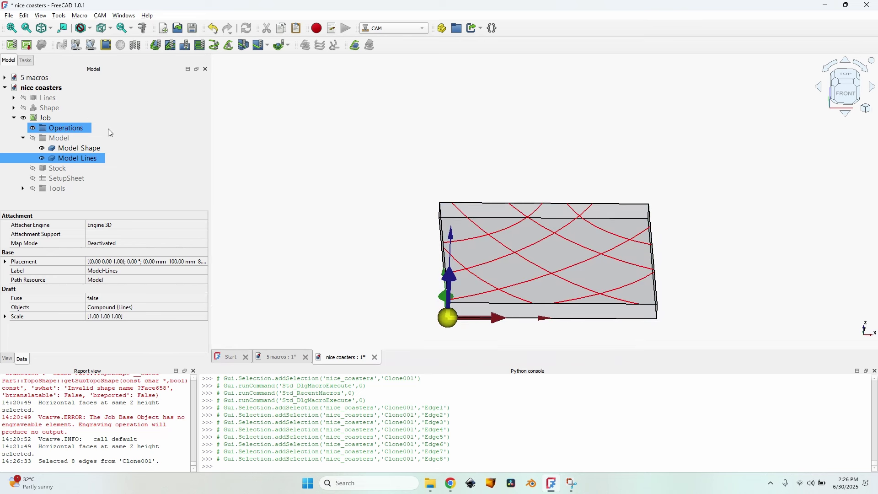
Add an Engrave operation using 60 Deg. V-Bit001 on the selected Model-Lines edges, and review its base geometry
left_click(267, 45)
left_click(273, 59)
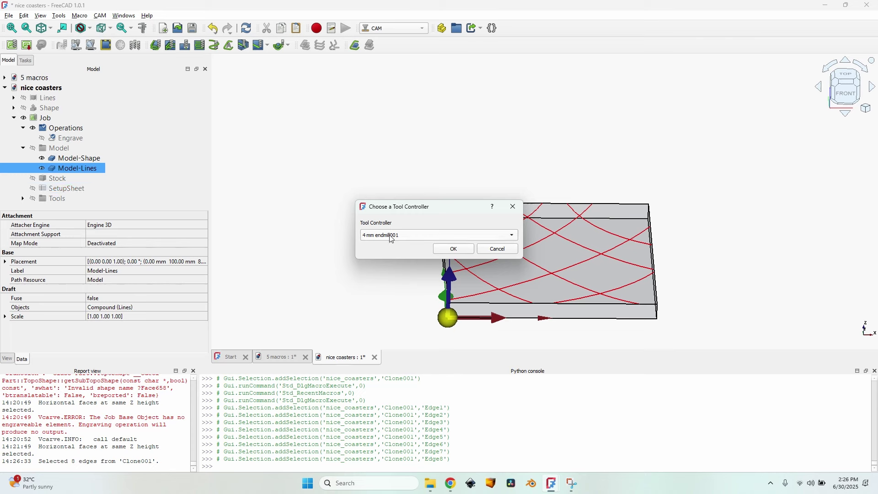
left_click(445, 236)
left_click(438, 246)
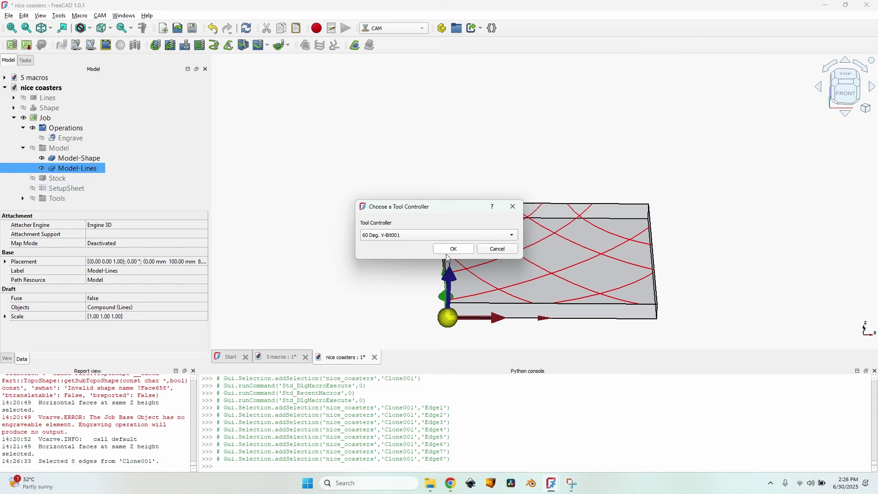
left_click(450, 250)
left_click(51, 117)
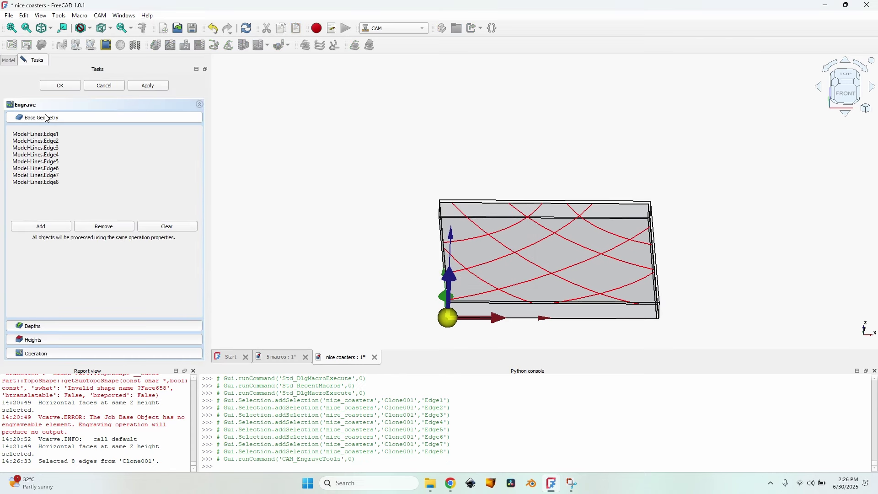
left_click(95, 142)
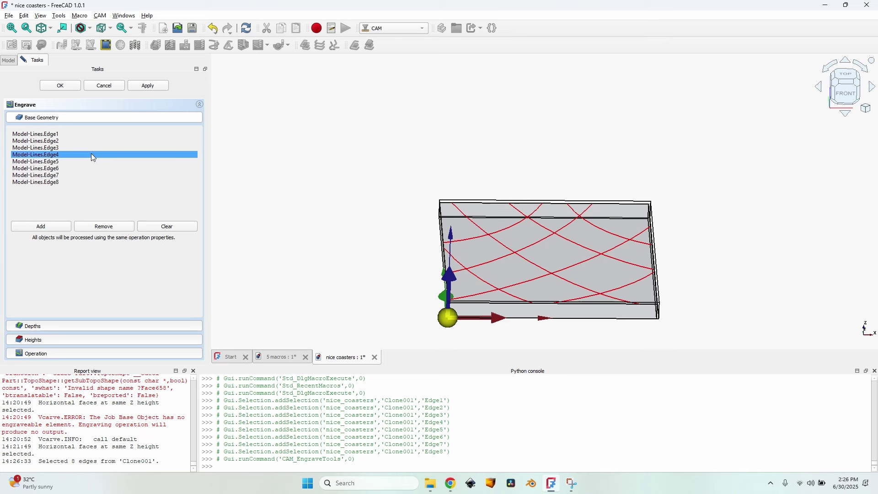